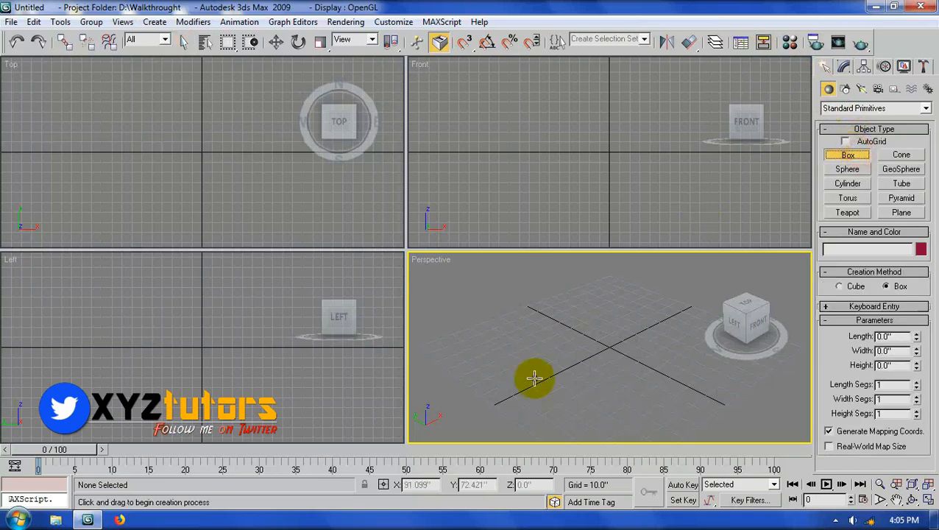
- Draw a box in the perspective view and set its length to 30", width to 1" and height to 1.5"
left_click(843, 65)
left_click_drag(909, 261, 833, 265)
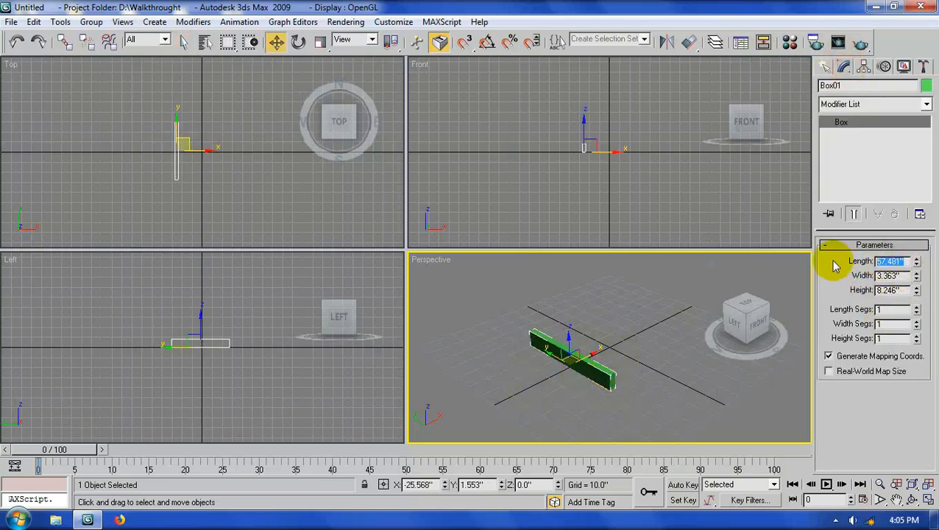
type("30")
key("Return")
left_click(905, 275)
left_click_drag(904, 275, 837, 276)
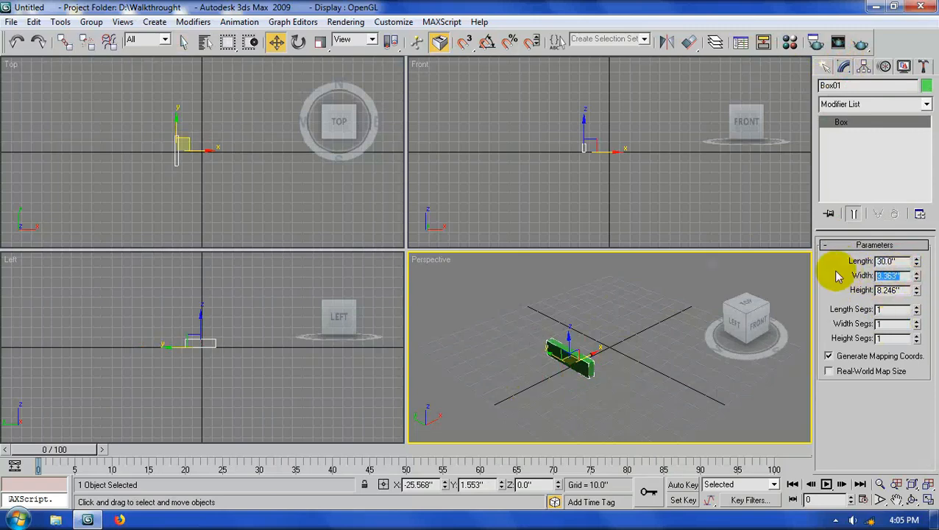
type("1")
key("Return")
left_click_drag(912, 292, 832, 298)
type("1")
scroll(593, 392, "up", 5)
middle_click_drag(593, 391, 637, 349)
- Set the box's width to 0.75" and its height to 1.5"
double_click(883, 275)
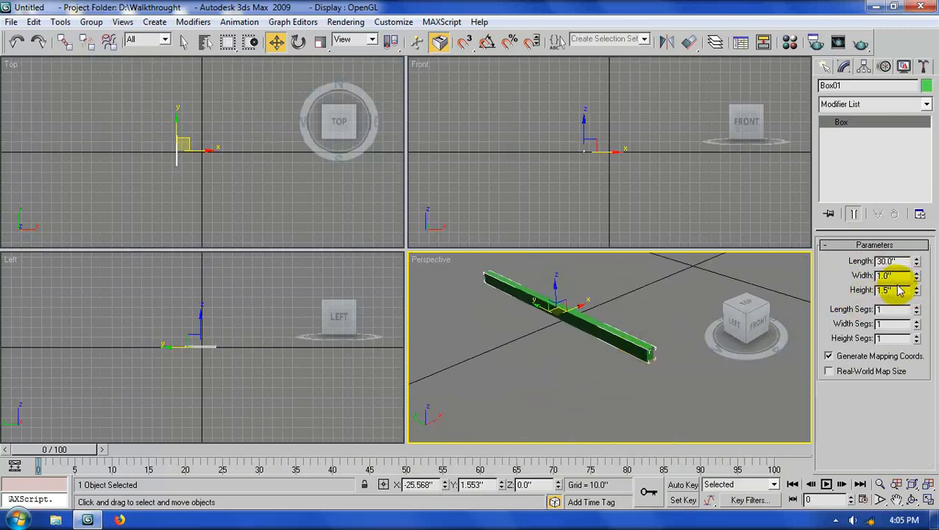
type("0.75")
double_click(887, 290)
type("1")
key("Return")
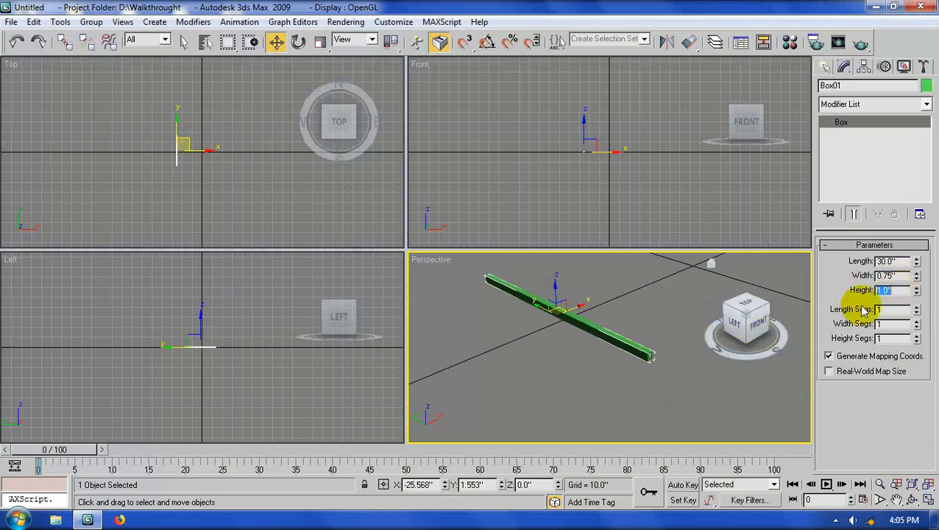
type("1.5")
key("Return")
- Set the box's X position to -12.844"
left_click(585, 367)
middle_click_drag(589, 356, 652, 388)
left_click(643, 356)
right_click(217, 379)
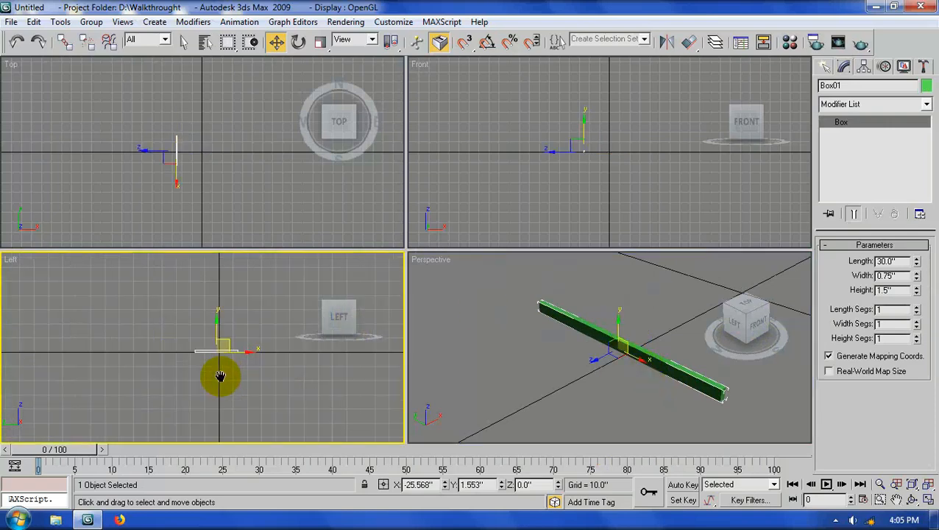
left_click_drag(434, 484, 345, 486)
type("-")
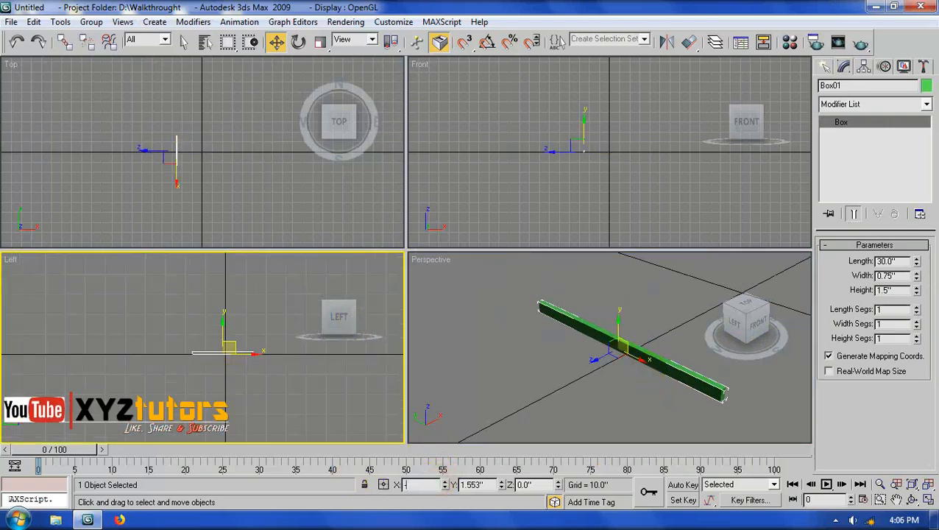
type("12.844")
key("Return")
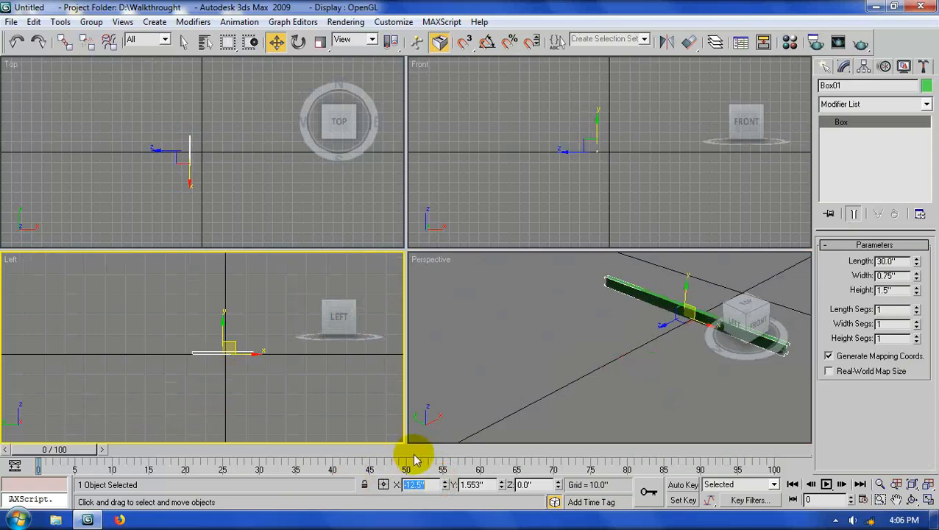
- Maximize the Left view and set the box's Y position to 0
right_click(484, 381)
scroll(526, 296, "down", 1)
middle_click_drag(526, 296, 492, 304)
middle_click_drag(222, 382, 250, 392)
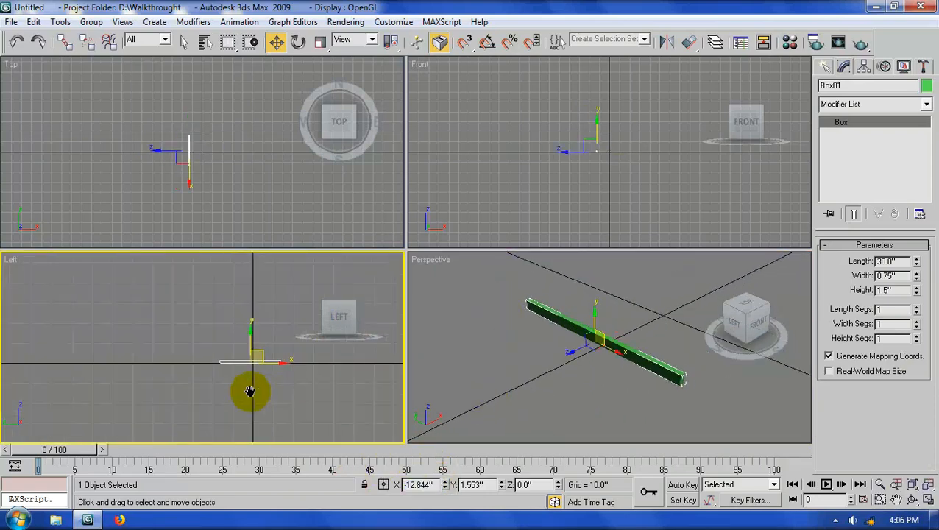
key("alt+w")
scroll(488, 279, "up", 8)
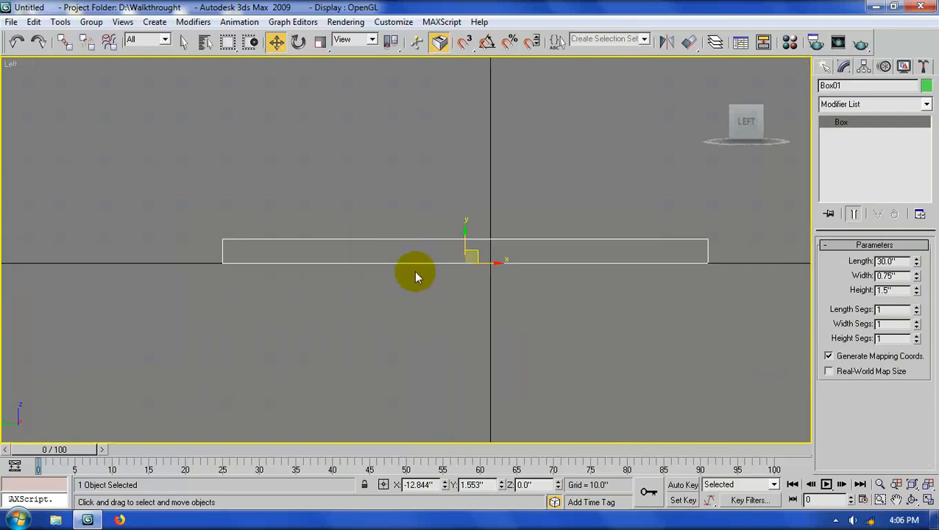
scroll(383, 355, "down", 2)
double_click(471, 484)
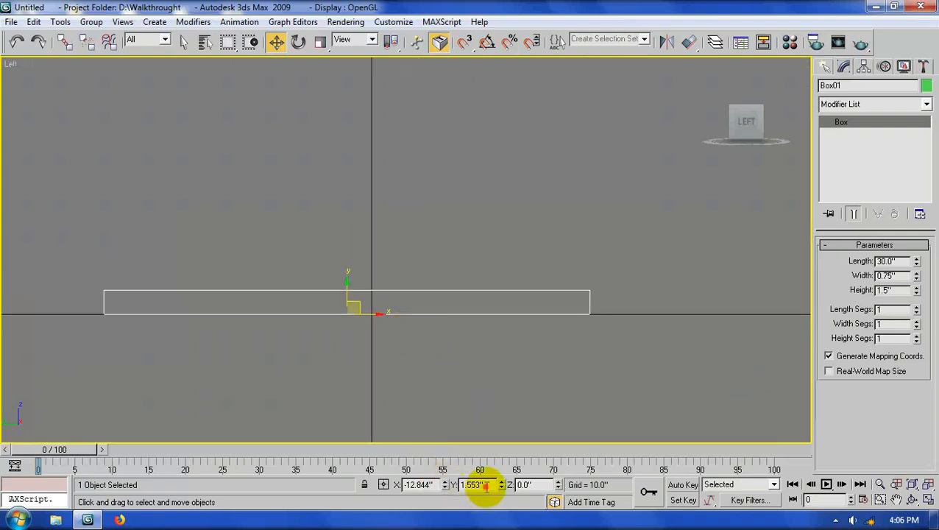
type("0")
key("Return")
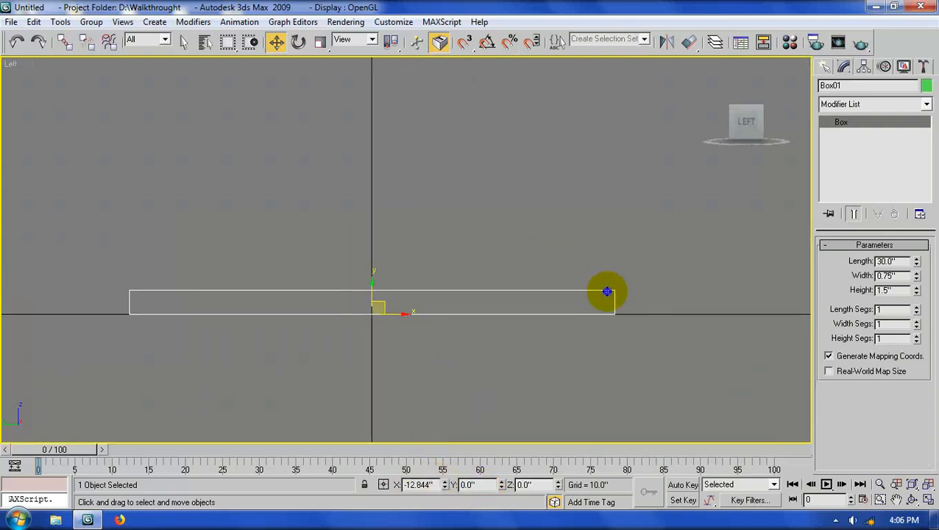
- Convert the box to an Editable Poly
right_click(607, 292)
mouse_move(712, 415)
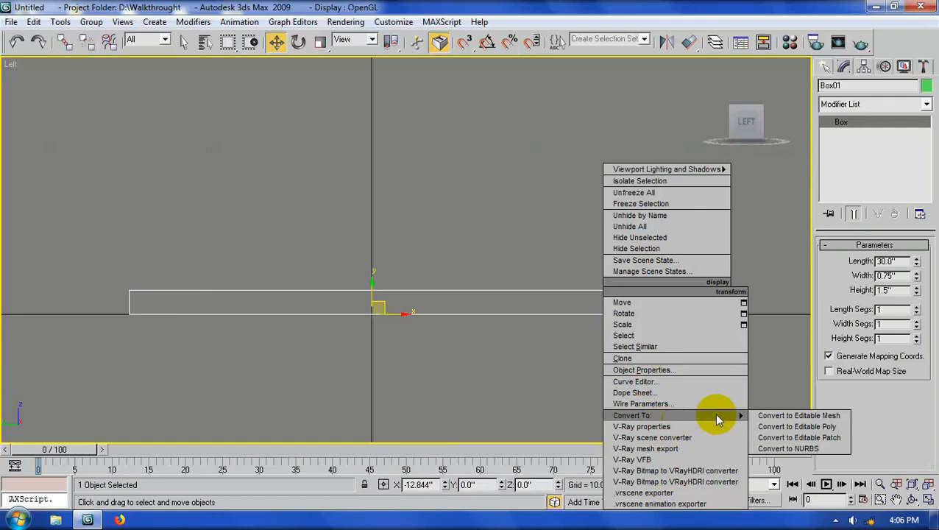
left_click(788, 426)
- Move the two upper vertices at the bar's right end inward about 1.5" to slope the end face
left_click(837, 261)
left_click_drag(583, 280, 666, 333)
scroll(523, 228, "up", 3)
middle_click_drag(773, 398, 608, 332)
left_click_drag(531, 321, 712, 376)
left_click_drag(646, 332, 579, 335)
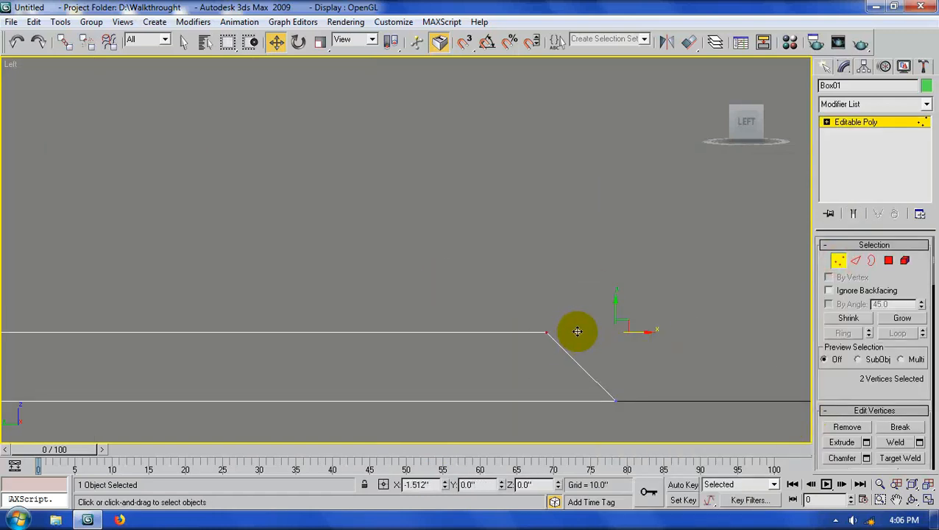
- Select only the sloped end polygon of the bar and extrude it with the Group extrusion type
left_click(888, 261)
left_click_drag(570, 369, 557, 373)
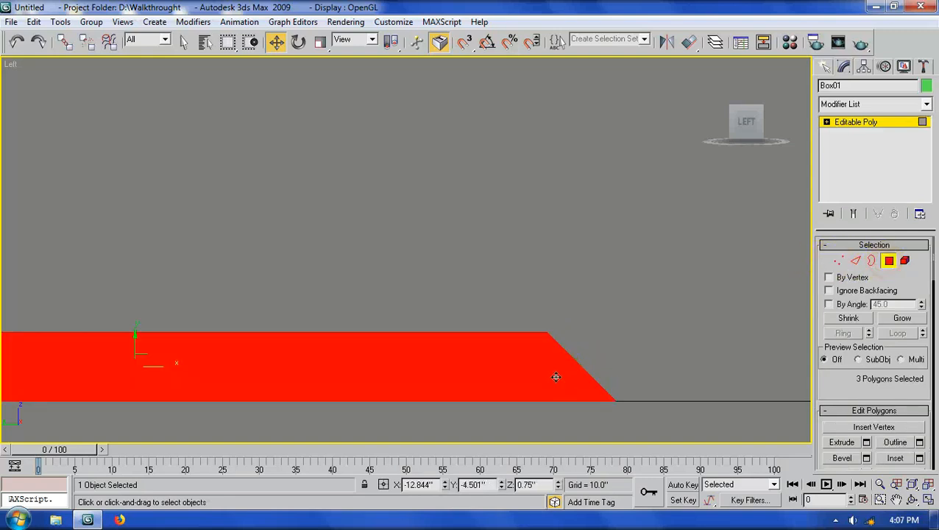
left_click_drag(514, 412, 539, 316, "alt")
middle_click_drag(576, 273, 495, 163)
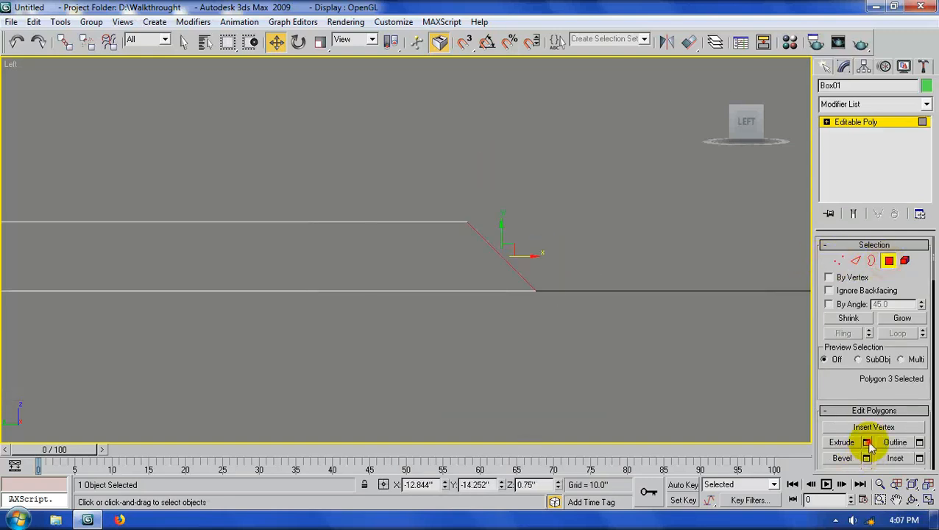
left_click(866, 442)
left_click_drag(518, 247, 475, 234)
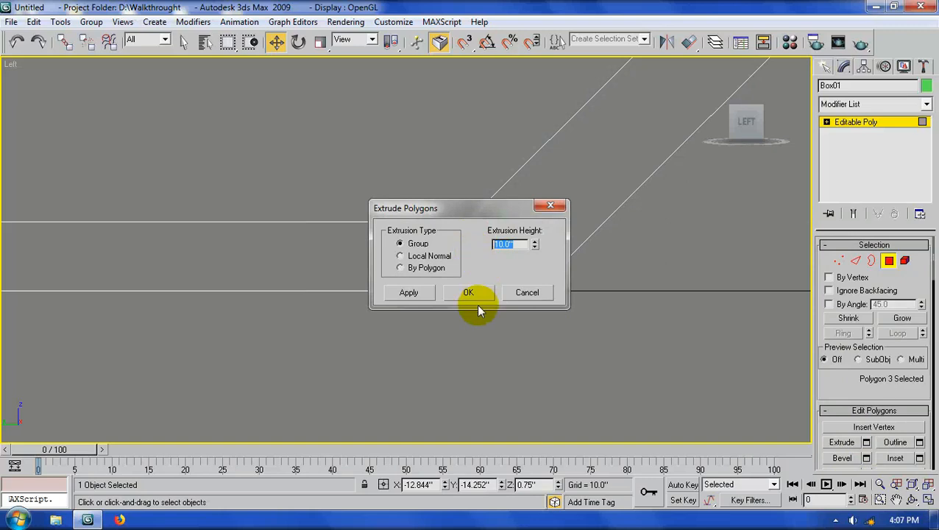
type("3")
left_click(476, 292)
- Move the extruded end polygon back horizontally by about 21.1" so the new segment stands vertically on the base bar
middle_click_drag(466, 221, 469, 294)
scroll(471, 300, "down", 5)
middle_click_drag(503, 180, 526, 245)
left_click_drag(584, 208, 473, 217)
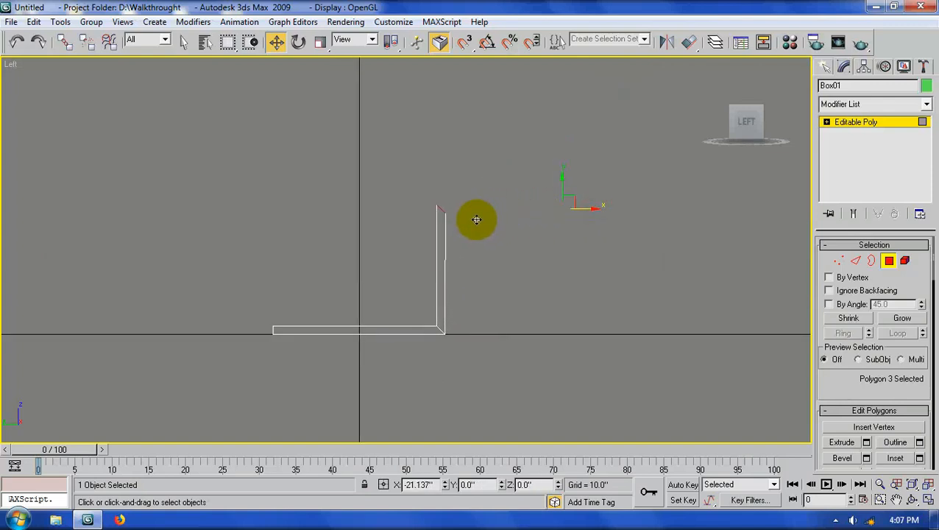
left_click_drag(475, 218, 472, 219)
scroll(475, 264, "up", 3)
middle_click_drag(484, 188, 448, 176)
scroll(456, 128, "down", 1)
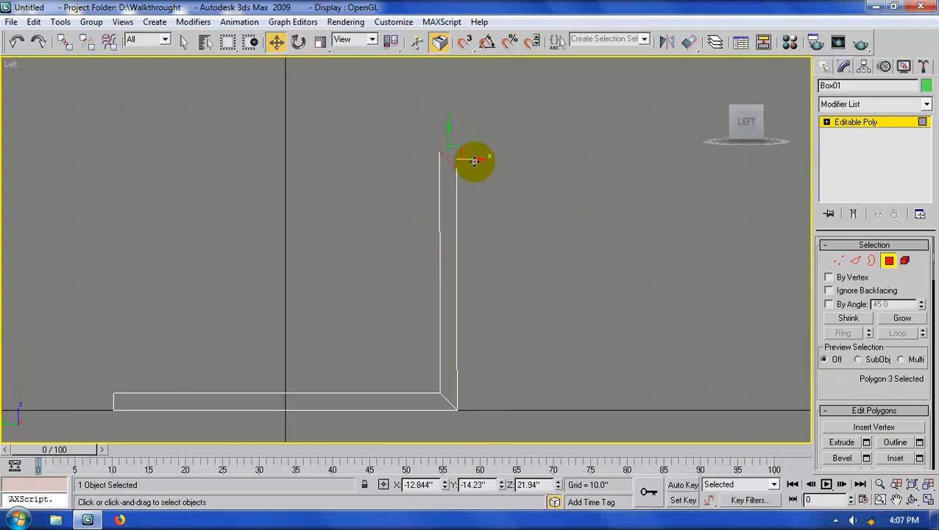
left_click_drag(476, 159, 477, 158)
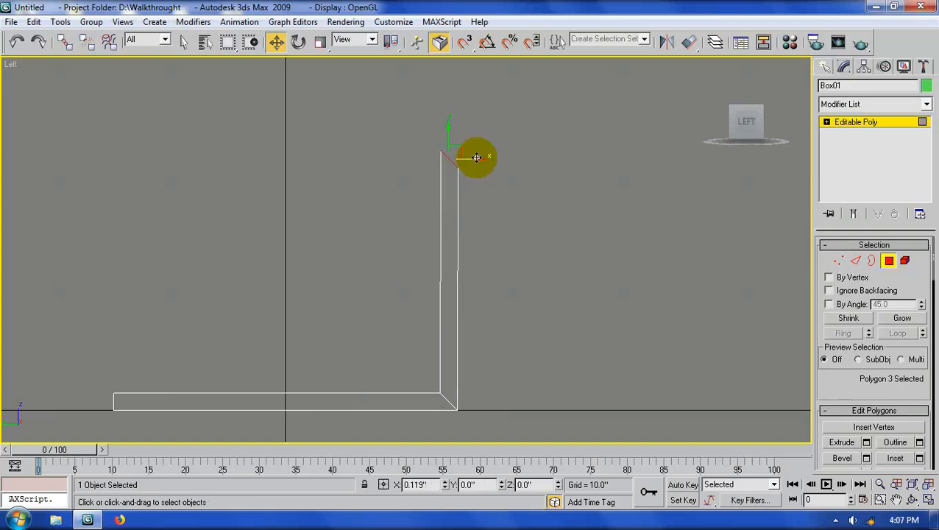
- Rotate the polygon at the top of the vertical segment so that its slope is reversed
key("e")
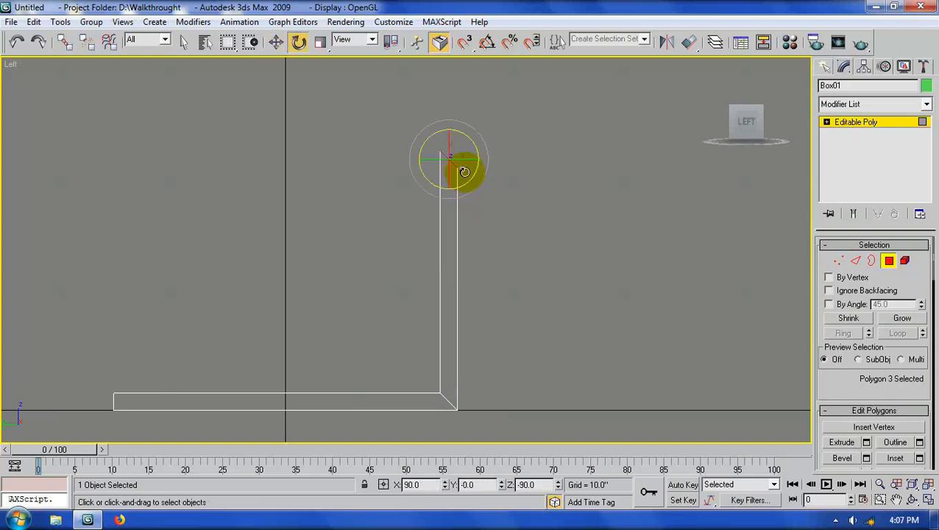
left_click_drag(431, 139, 481, 349)
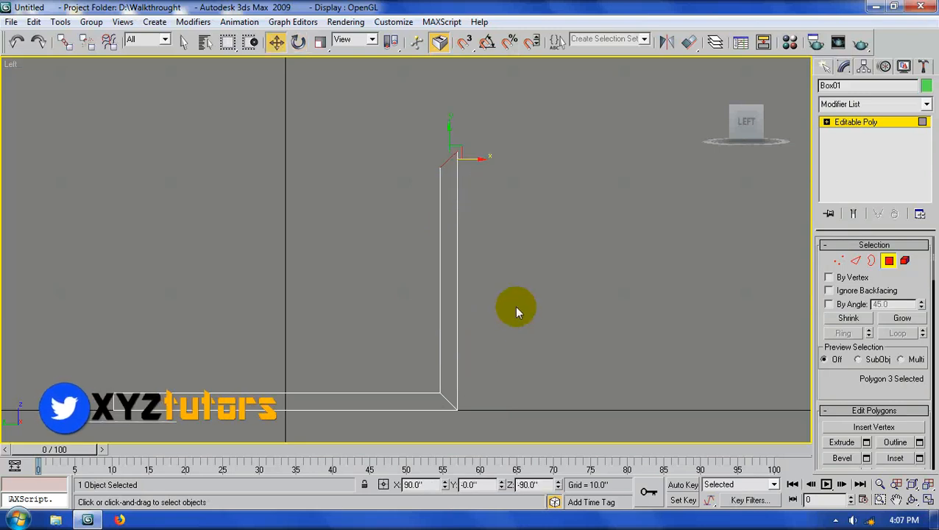
key("w")
- Extrude the rotated polygon at the top of the vertical segment
left_click(866, 442)
left_click(457, 292)
scroll(335, 300, "down", 5)
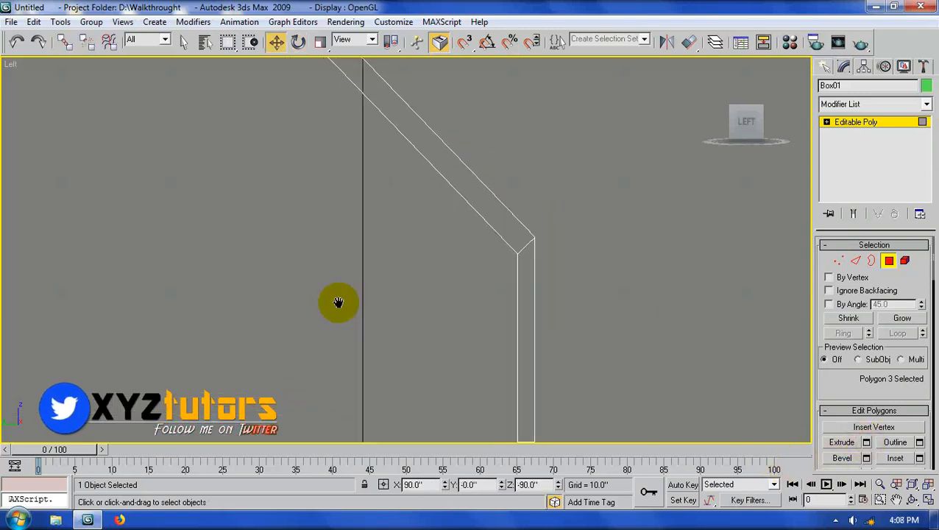
- Lower the newly extruded end polygon to make its segment horizontal, and extend the segment slightly past the base bar's open end
left_click_drag(374, 145, 364, 227)
scroll(349, 283, "up", 4)
middle_click_drag(344, 247, 344, 216)
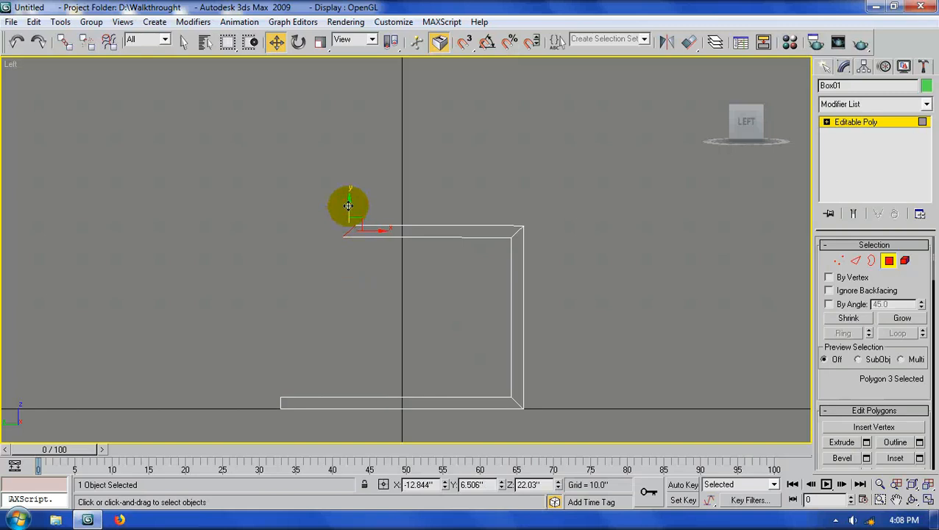
left_click_drag(367, 226, 314, 223)
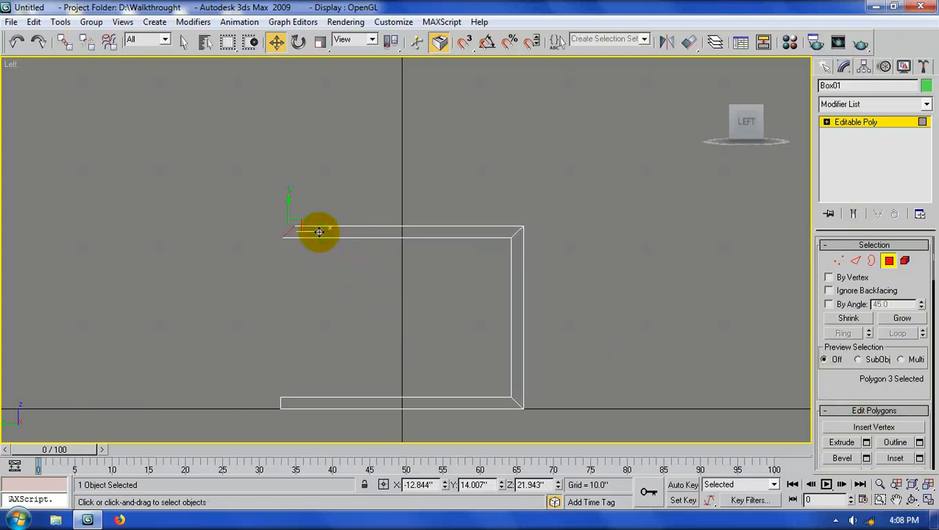
left_click_drag(314, 232, 304, 232)
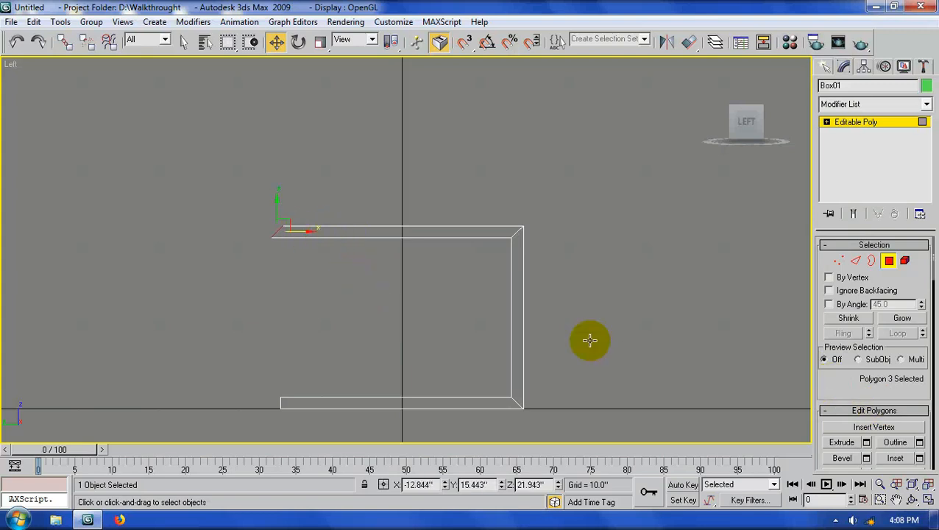
- Extrude the horizontal segment's end polygon and move it sideways about 20.7" to form an upright back segment
left_click(867, 442)
left_click(465, 293)
middle_click_drag(399, 290, 471, 412)
left_click_drag(212, 179, 379, 220)
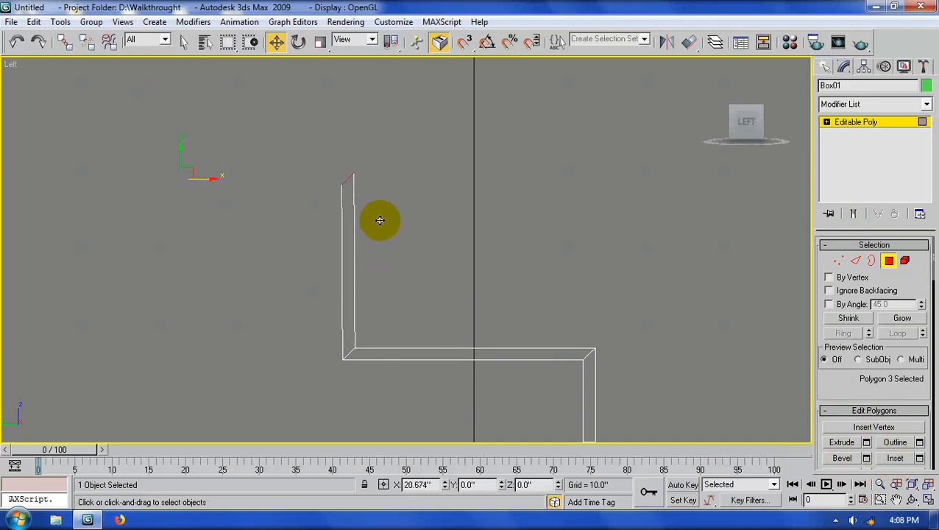
- Lower the higher vertices of the upright's top end to flatten it, and raise all vertices above the base bar slightly
left_click(838, 260)
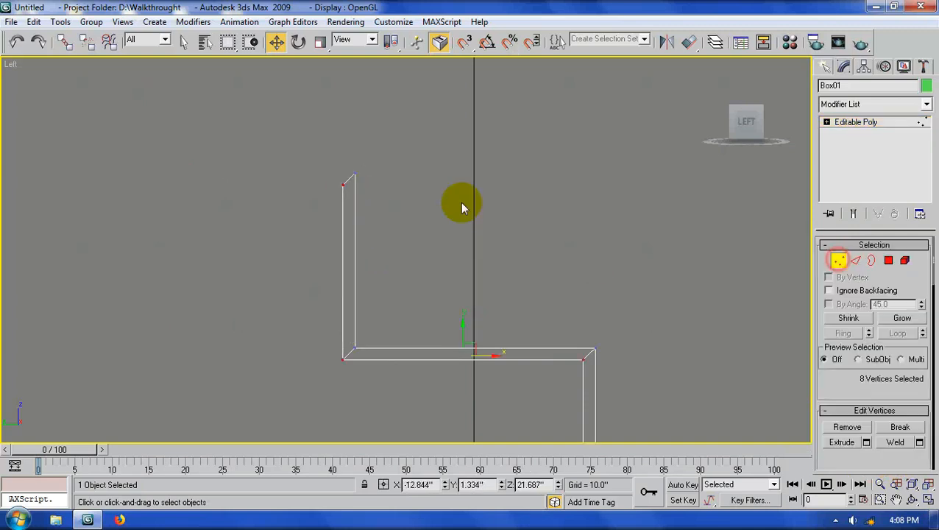
left_click_drag(357, 181, 353, 158)
middle_click_drag(688, 343, 576, 247)
scroll(401, 247, "down", 2)
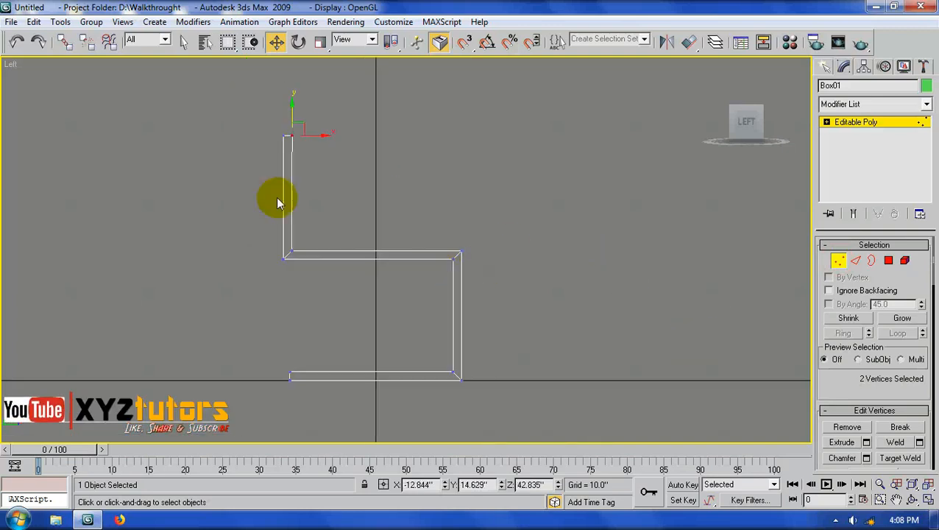
left_click_drag(264, 126, 490, 297)
left_click_drag(343, 183, 343, 171)
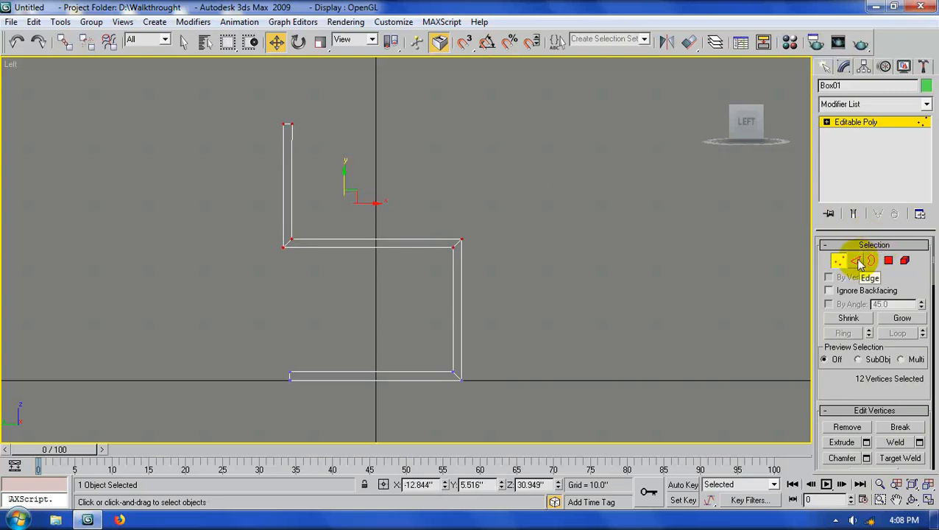
- Select only the edges at the three bends of the frame, leaving out the edges along the straight segments
left_click(857, 262)
left_click_drag(429, 222, 441, 398)
left_click_drag(286, 267, 297, 220, "ctrl")
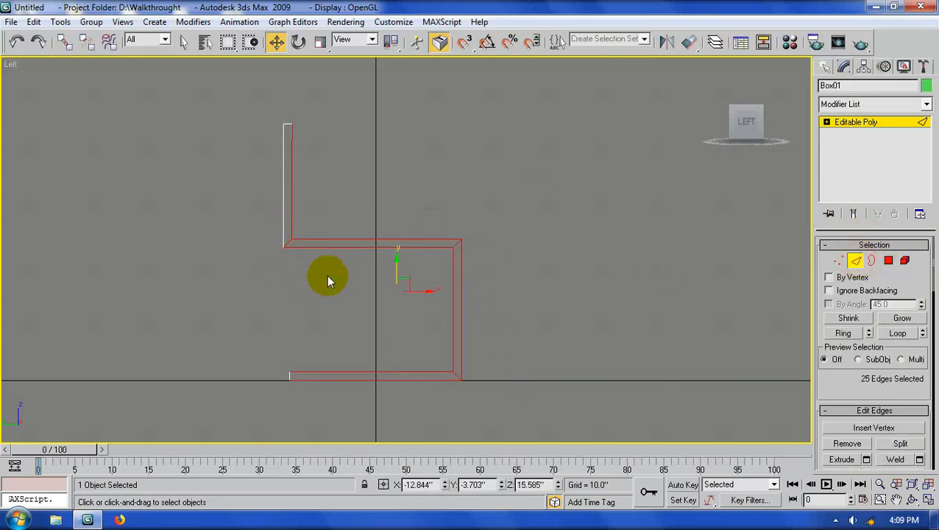
left_click_drag(247, 278, 306, 230, "ctrl")
left_click_drag(245, 187, 314, 210, "alt")
left_click_drag(329, 222, 378, 304, "alt")
left_click_drag(381, 351, 388, 412, "alt")
- Chamfer the selected edges at the three bends by 5.0" with 5 segments to round the frame's corners
scroll(874, 413, "down", 2)
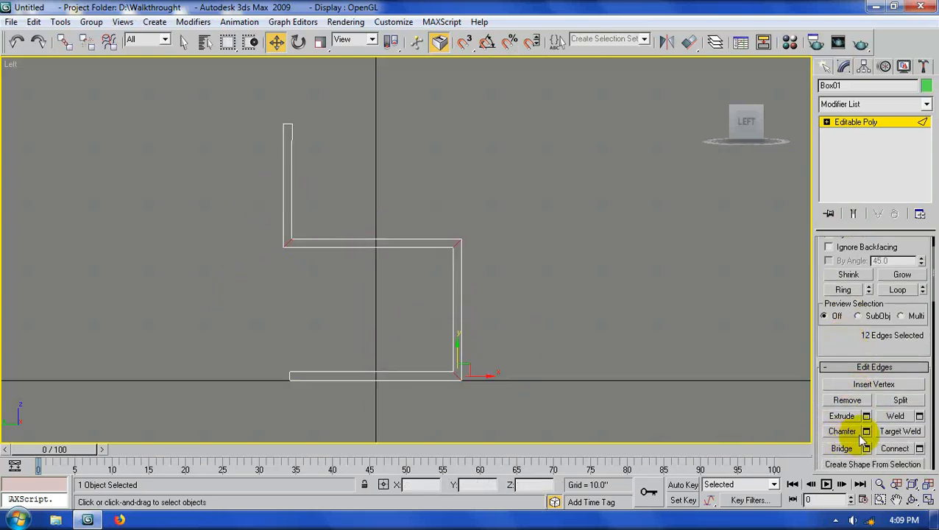
left_click(866, 432)
left_click_drag(558, 254, 562, 76)
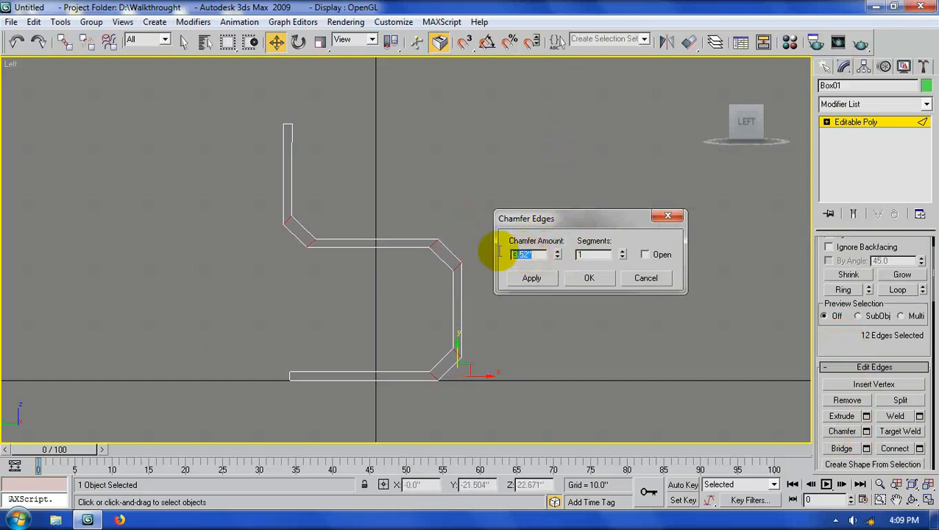
type("4")
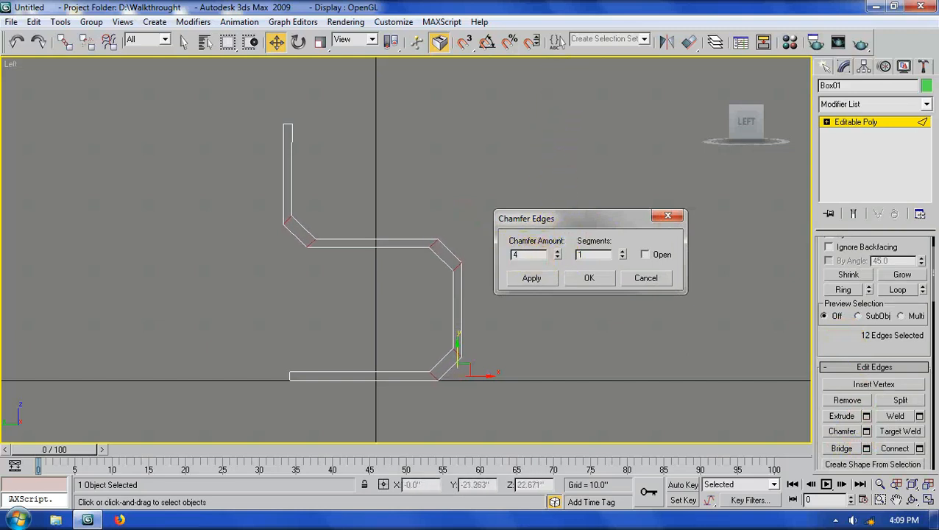
double_click(592, 254)
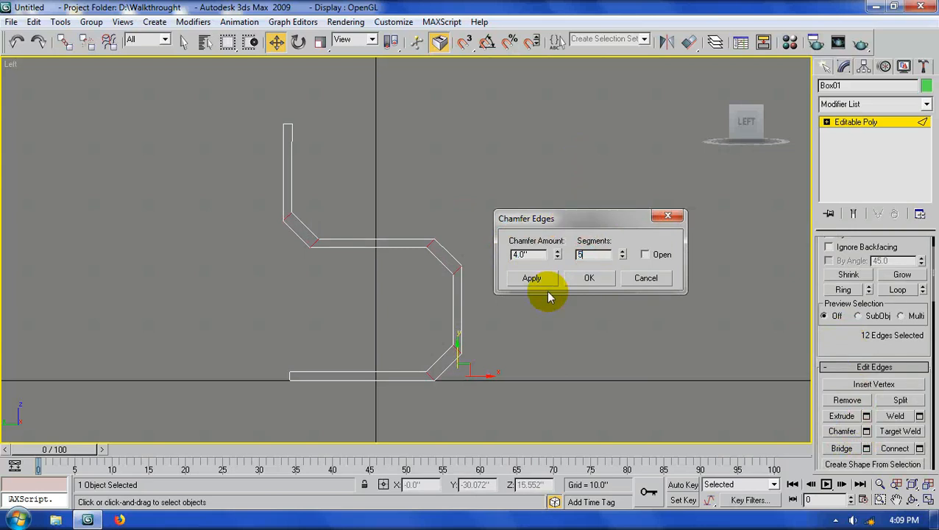
key("Return")
left_click_drag(532, 254, 481, 257)
type("5")
key("Return")
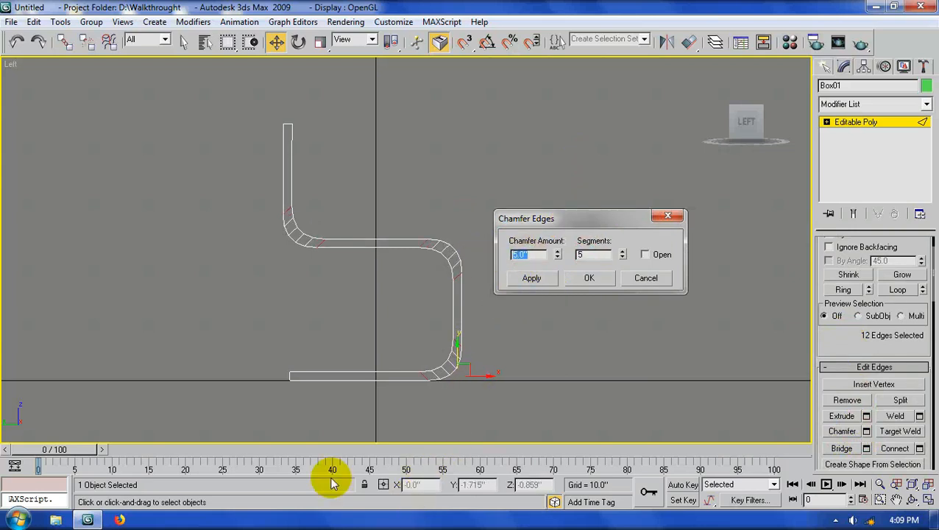
left_click(568, 277)
- Move the two inner-side vertices at the base bar's open end back along Y to miter the end at about 45 degrees
mouse_move(335, 300)
middle_mouse_down()
mouse_move(335, 279)
mouse_move(338, 289)
middle_mouse_up()
left_click(533, 376)
key("alt+w")
left_click(611, 364)
key("alt+w")
middle_click_drag(595, 384, 320, 315, "alt")
scroll(836, 342, "up", 2)
left_click(839, 247)
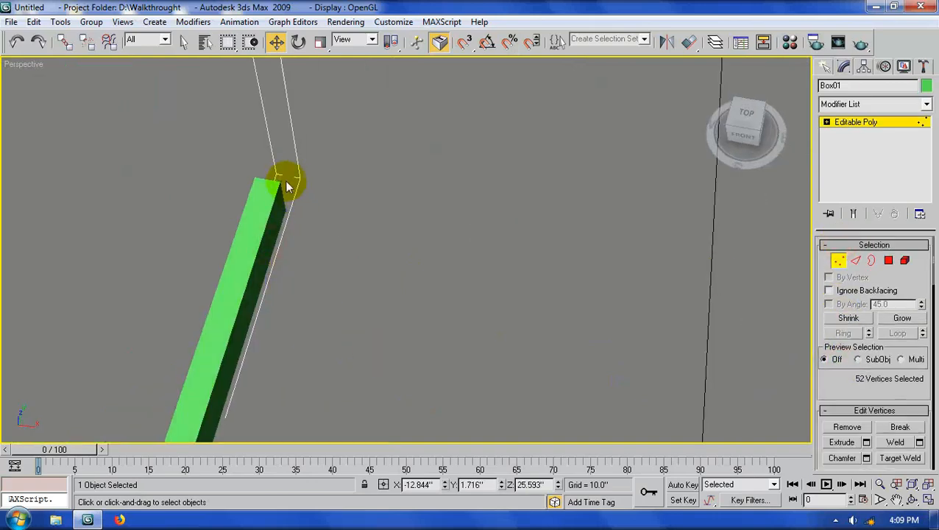
left_click_drag(280, 221, 277, 220)
key("alt+w")
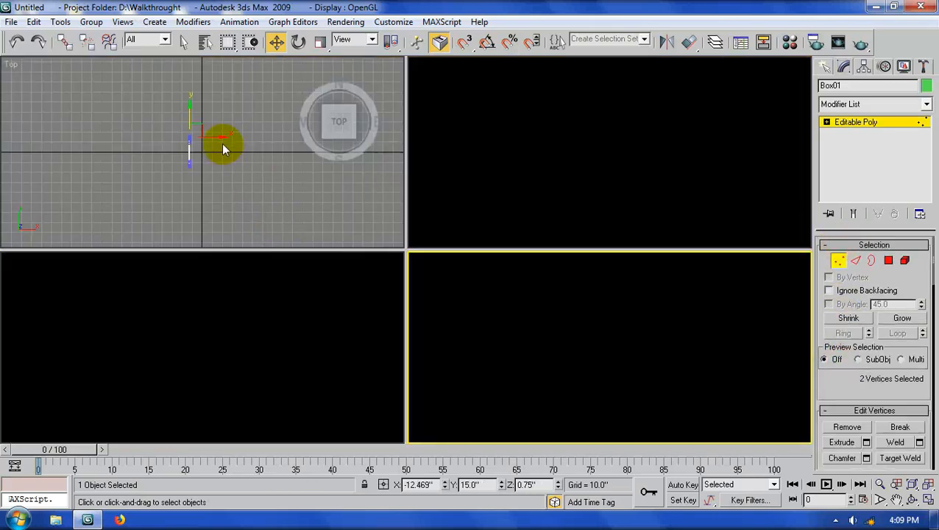
right_click(223, 144)
key("alt+w")
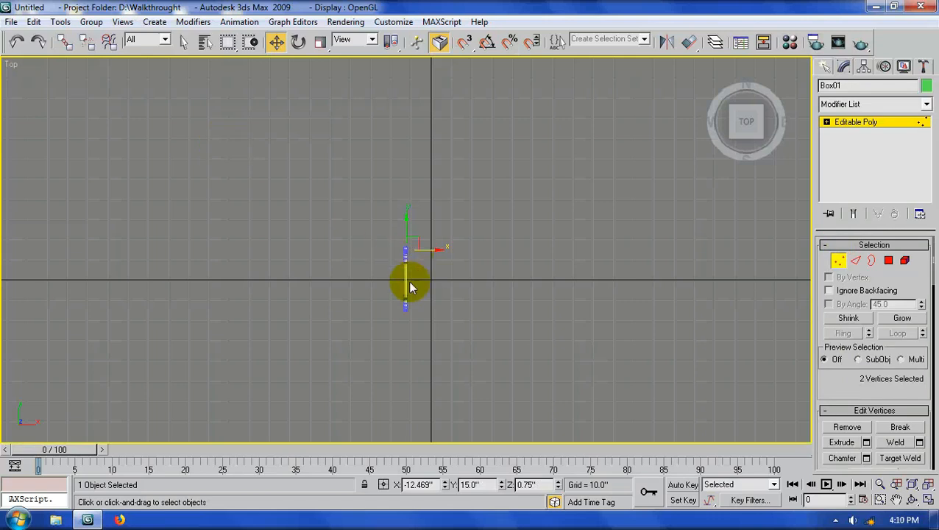
scroll(412, 247, "up", 8)
middle_click_drag(412, 247, 471, 235)
scroll(472, 235, "down", 4)
left_click_drag(509, 213, 452, 431)
scroll(456, 369, "down", 2)
left_click_drag(479, 362, 464, 394)
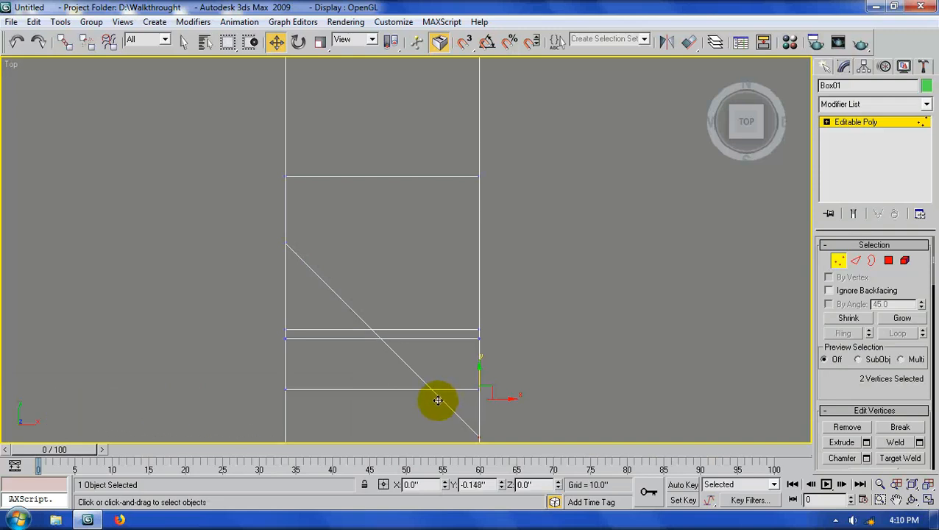
- Select the mitered end polygon of the base bar and extrude it to start a cross segment
key("z")
left_click(889, 259)
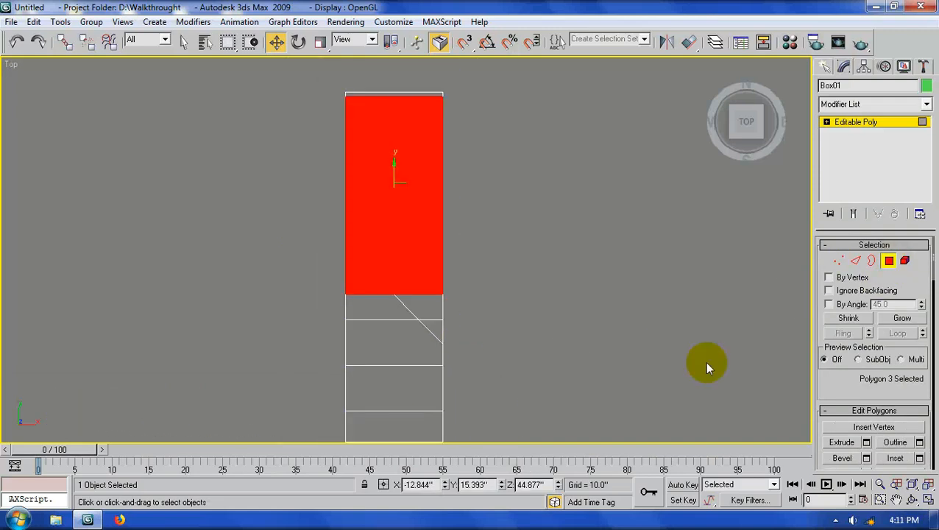
key("alt+w")
right_click(614, 412)
key("alt+w")
middle_click_drag(614, 412, 309, 309, "alt")
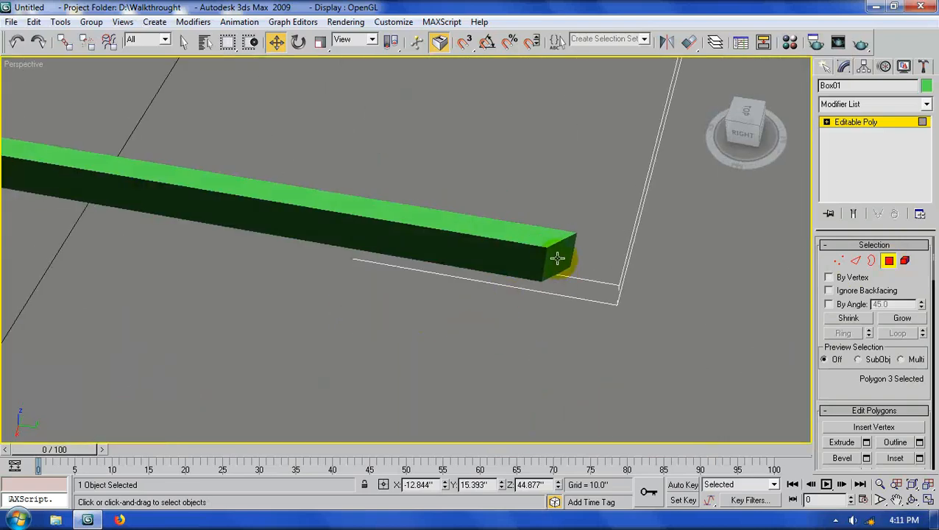
left_click(559, 259)
left_click_drag(825, 389, 818, 323)
key("alt+w")
right_click(316, 230)
key("alt+w")
scroll(472, 298, "down", 6)
middle_click_drag(499, 315, 344, 280)
left_click(867, 401)
left_click(592, 303)
- Move the extruded end polygon about 21.1" down in Y so the cross segment runs perpendicular to the base bar
middle_click_drag(497, 115, 502, 280)
scroll(532, 155, "down", 3)
left_click_drag(497, 111, 468, 286)
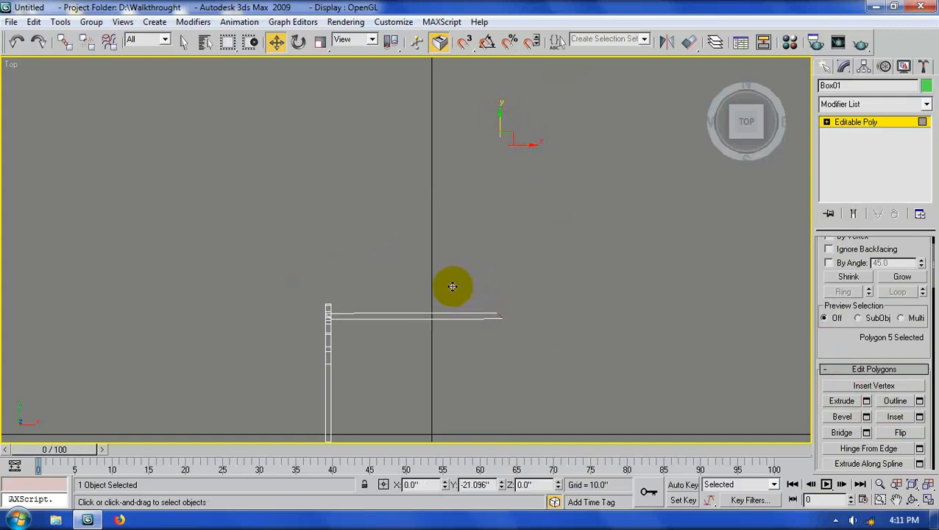
scroll(452, 324, "up", 5)
middle_click_drag(459, 365, 445, 188)
left_click_drag(654, 237, 653, 236)
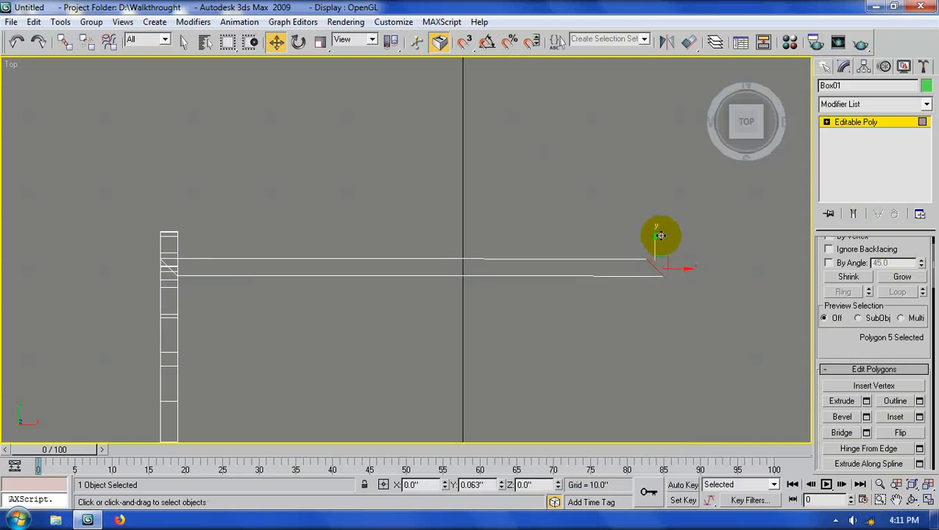
- Shorten the cross segment to end at the world Y axis, and square its end by moving the two recessed vertices about 0.72" in X
left_click_drag(661, 234, 482, 283)
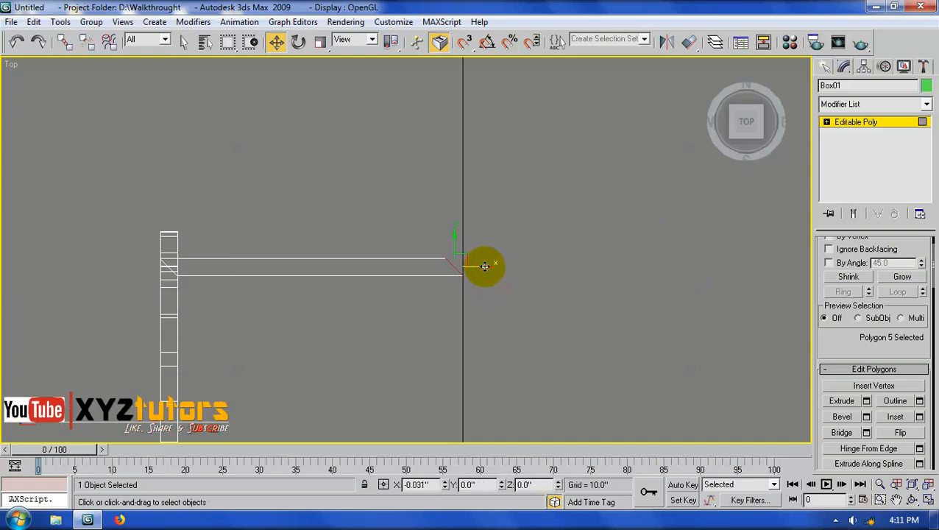
scroll(848, 331, "up", 3)
left_click(838, 260)
left_click_drag(391, 234, 463, 255)
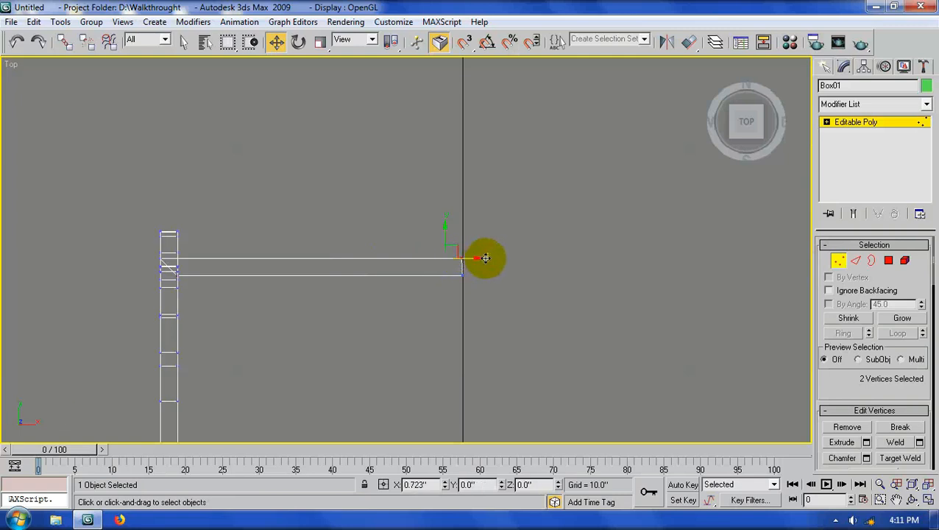
left_click(838, 261)
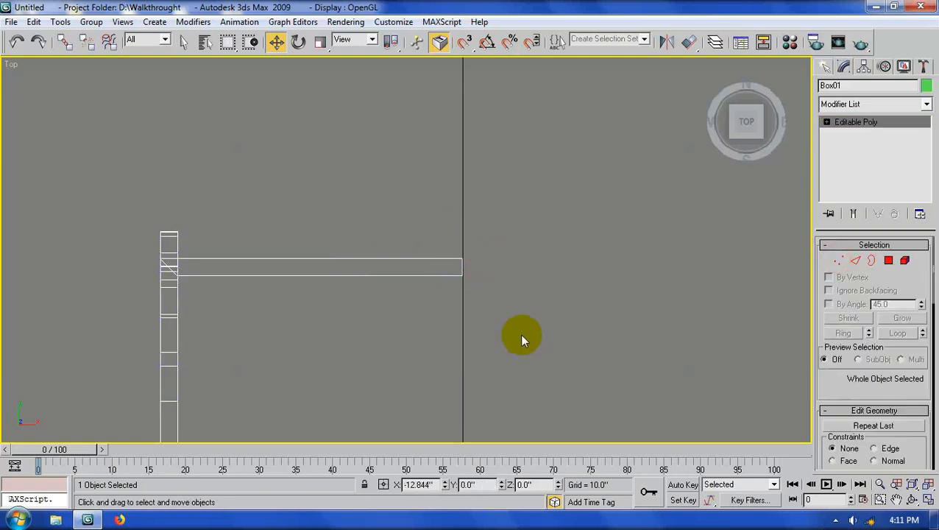
- Select the edge loop at the corner between the base bar and the cross segment and chamfer it into five segments
key("alt+w")
key("alt+w")
scroll(431, 319, "down", 4)
middle_click_drag(432, 319, 559, 295, "alt")
left_click(855, 261)
scroll(385, 274, "up", 5)
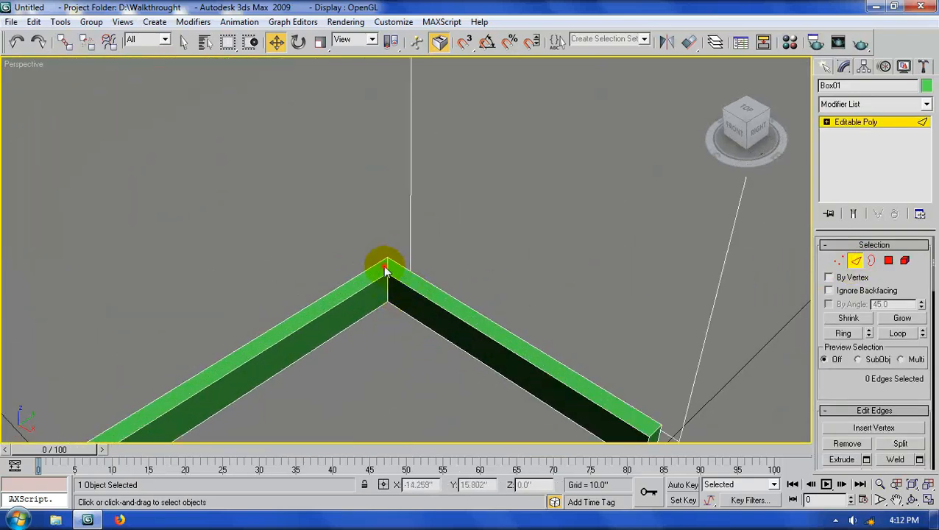
left_click(388, 264)
left_click(899, 334)
left_click_drag(849, 391, 834, 309)
left_click(865, 399)
left_click(589, 278)
left_click_drag(835, 264, 841, 328)
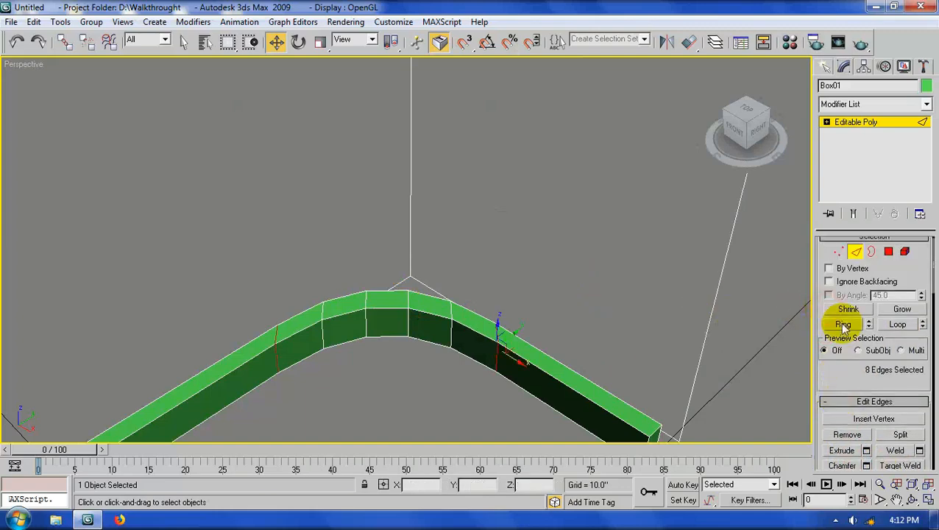
- Mirror the whole frame as a copy and move the copy about 26.1" in X so the cross segments meet end to end
left_click(853, 253)
scroll(508, 373, "down", 5)
middle_click_drag(452, 375, 479, 362, "alt")
key("alt+w")
right_click(375, 228)
key("alt+w")
scroll(399, 267, "down", 4)
middle_click_drag(400, 266, 370, 215)
left_click(659, 42)
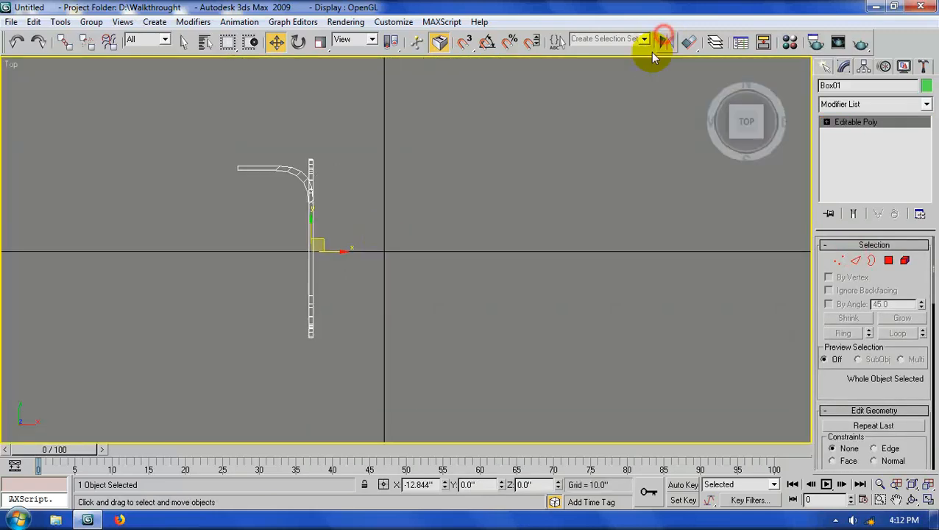
left_click(429, 358)
left_click_drag(350, 250, 489, 253)
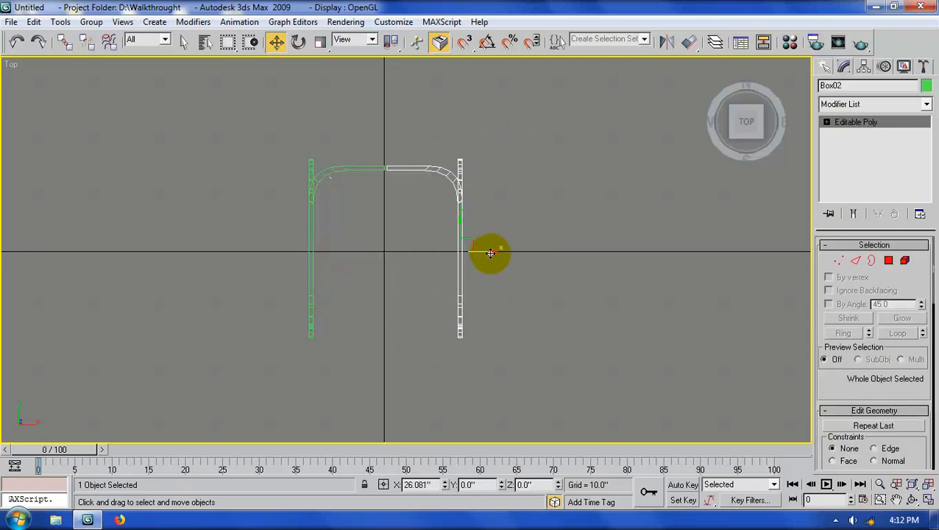
left_click(518, 299)
- Inspect the joint where the two cross segments meet and select only the mirrored frame half
key("p")
middle_click_drag(553, 371, 510, 311, "alt")
scroll(547, 311, "down", 3)
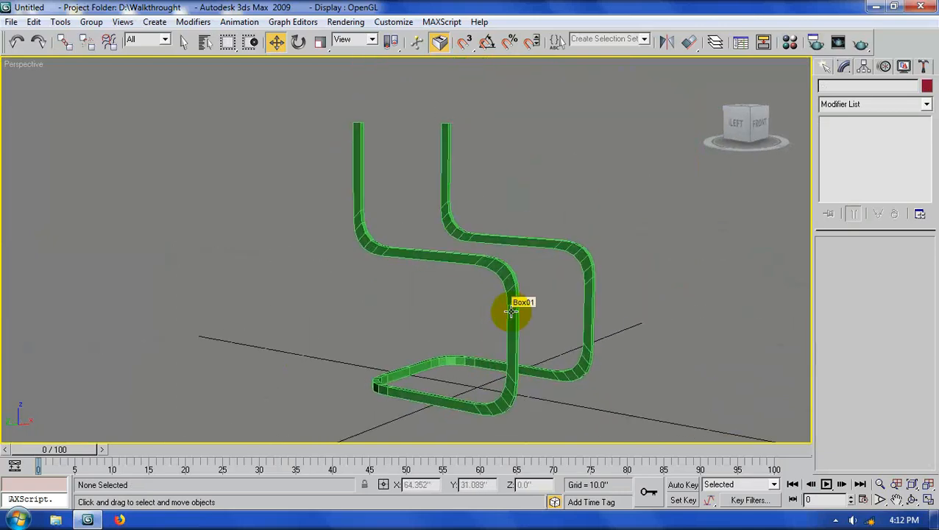
scroll(451, 372, "up", 2)
middle_click_drag(451, 337, 412, 316, "alt")
scroll(473, 346, "up", 5)
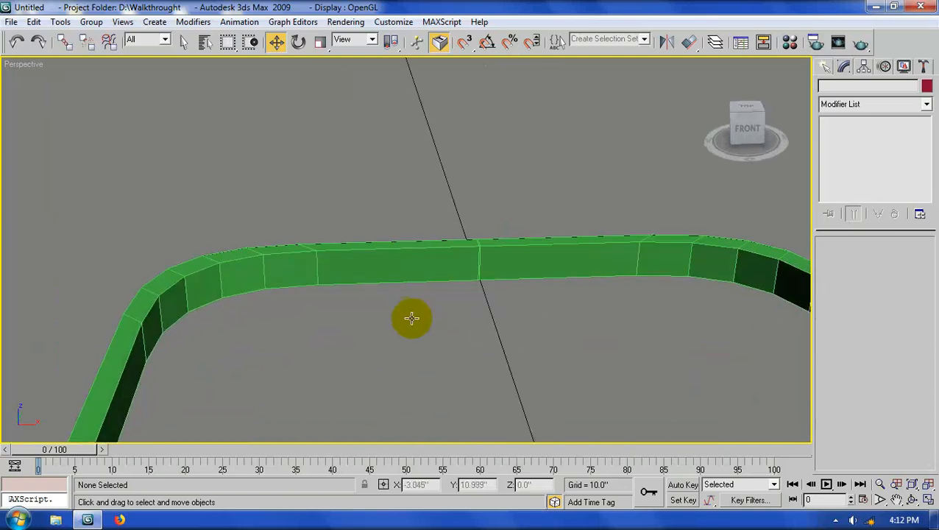
left_click(531, 250)
left_click_drag(447, 205, 482, 315)
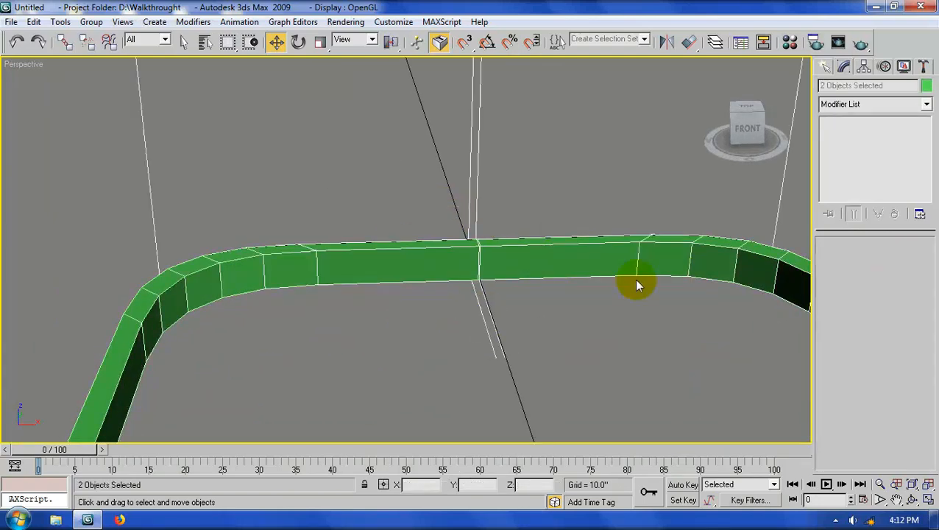
left_click(612, 254)
left_click(887, 260)
left_click_drag(395, 205, 500, 307)
left_click_drag(602, 305, 565, 228, "alt")
left_click_drag(853, 384, 822, 308)
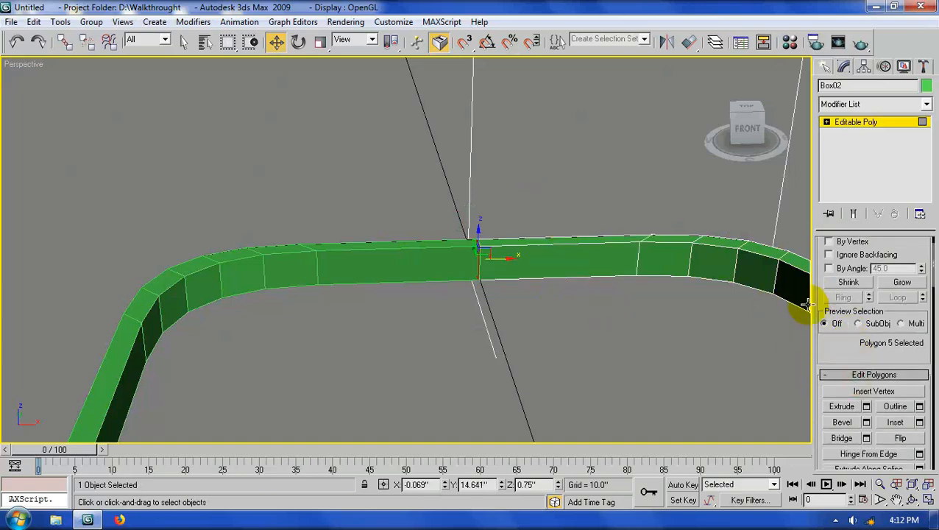
scroll(883, 303, "up", 1)
left_click(895, 258)
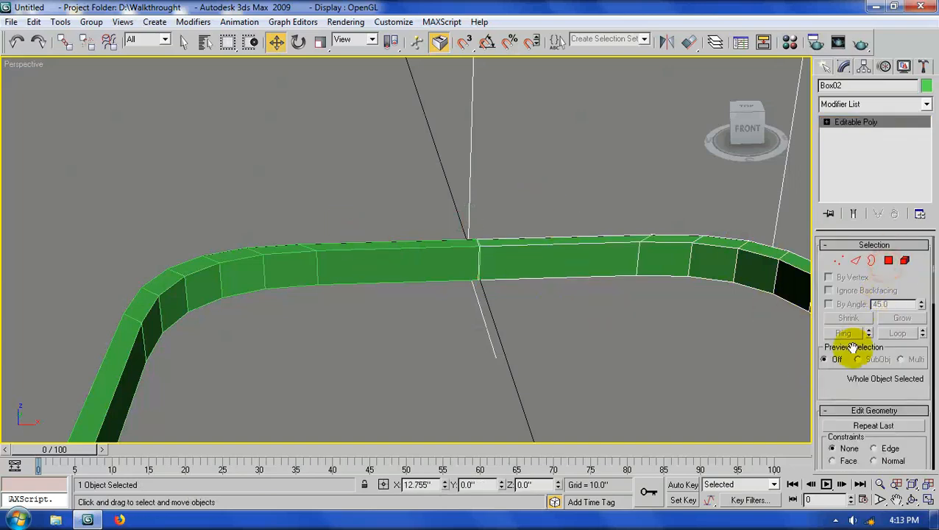
- Attach the original frame half to the mirrored copy to make them one object
scroll(846, 339, "down", 3)
left_click(842, 428)
left_click(387, 255)
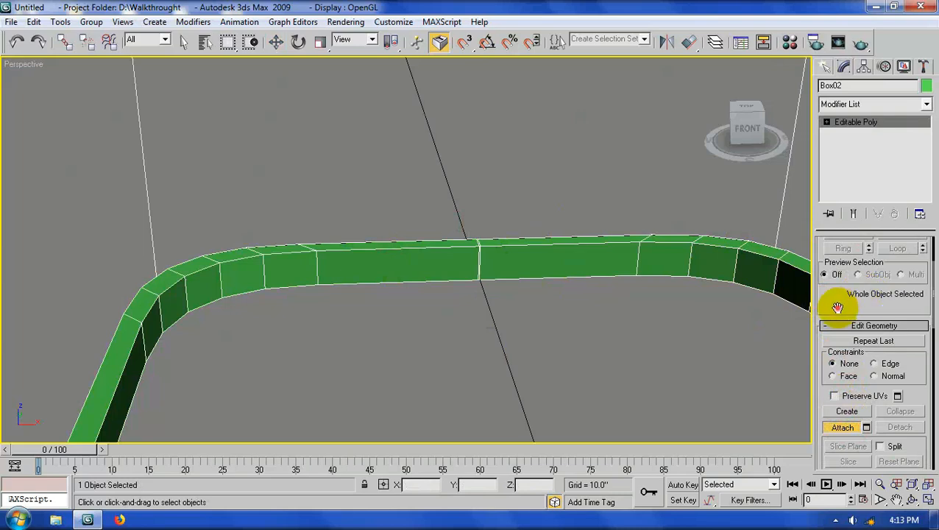
- Target Weld the neighbouring vertex pairs at the joint between the two cross segments, working in wireframe display
scroll(838, 298, "up", 5)
left_click(888, 260)
mouse_move(440, 211)
left_mouse_down()
mouse_move(502, 324)
mouse_move(497, 200)
mouse_move(434, 309)
left_mouse_up()
left_click(838, 260)
scroll(462, 340, "up", 3)
scroll(462, 340, "up", 3)
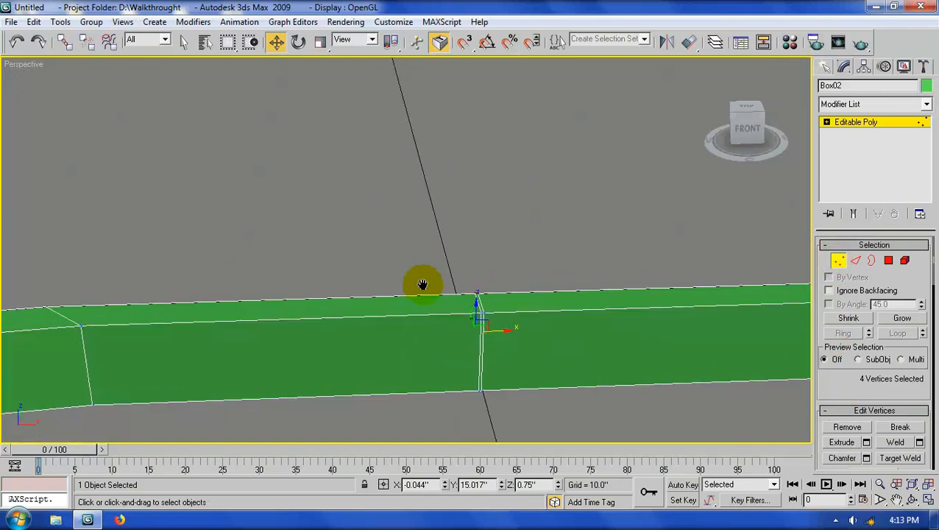
key("F3")
scroll(896, 397, "down", 2)
left_click(899, 408)
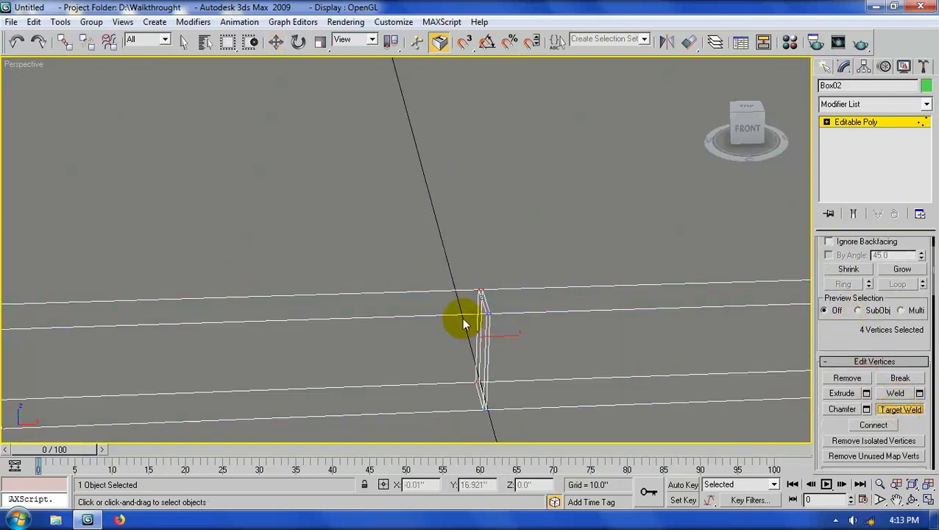
left_click(480, 291)
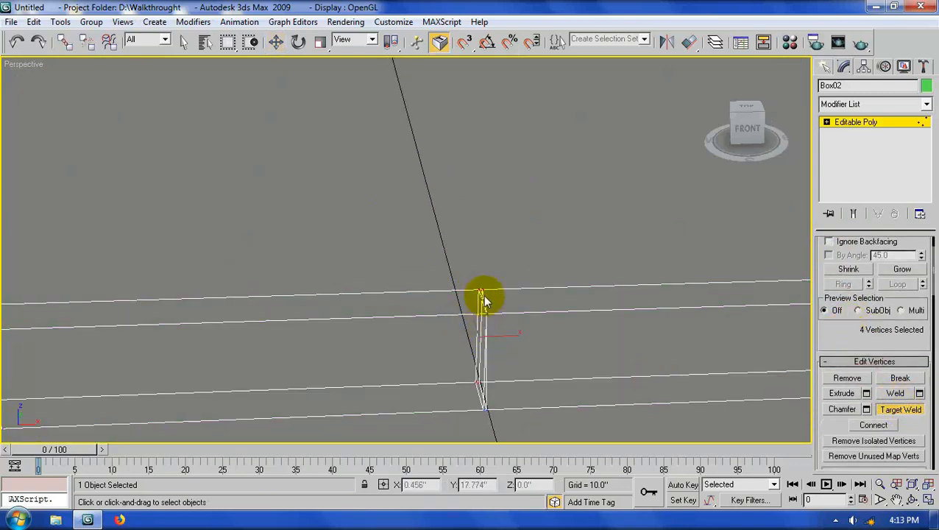
left_click(491, 414)
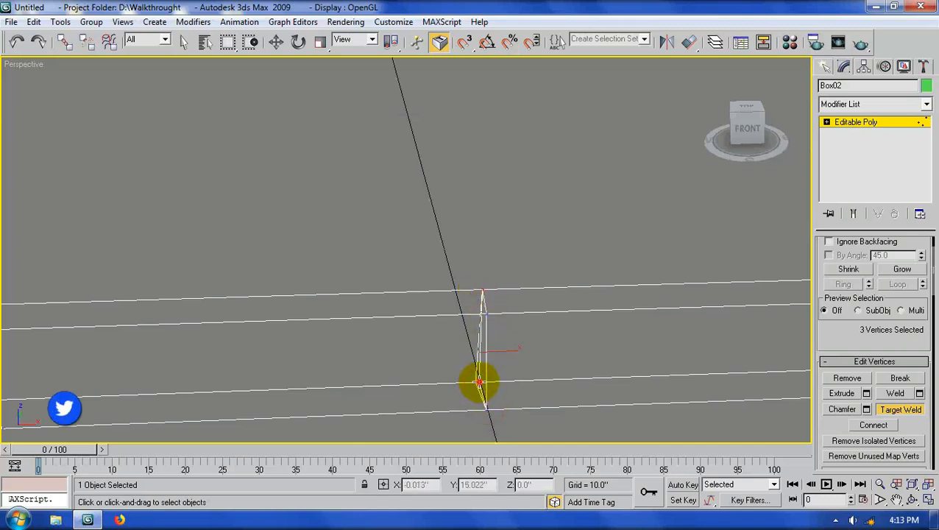
left_click(479, 382)
left_click(891, 408)
left_click(447, 209)
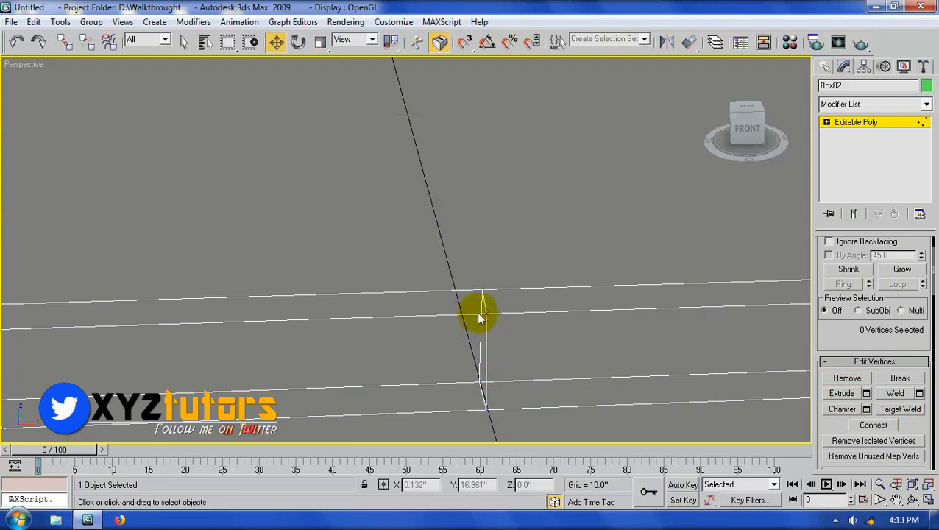
- Align the welded joint vertices in X so the seam lies straight on the world Y axis
key("alt+w")
left_click(369, 210)
key("alt+w")
middle_click_drag(359, 213, 368, 331)
scroll(407, 161, "up", 2)
middle_click_drag(403, 161, 424, 377)
scroll(397, 295, "up", 6)
middle_click_drag(355, 291, 428, 208)
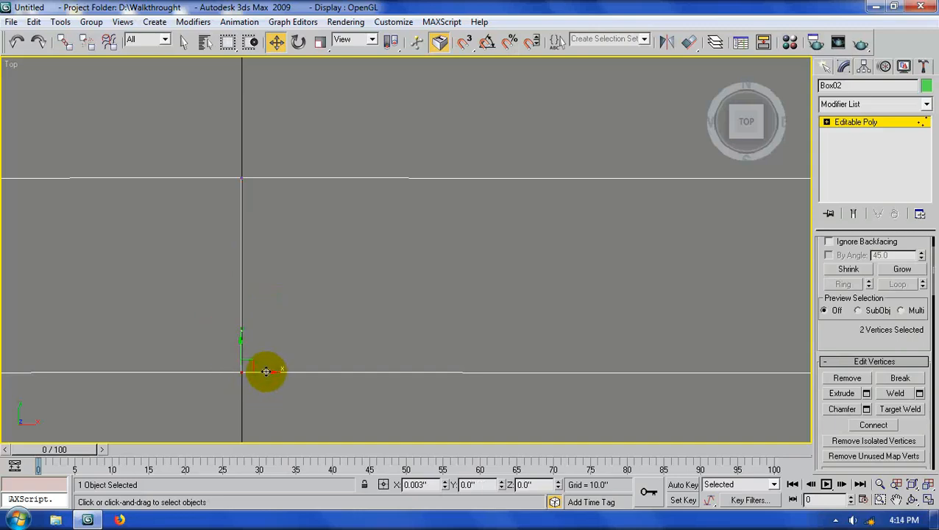
scroll(259, 367, "down", 5)
left_click(371, 372)
scroll(371, 371, "down", 4)
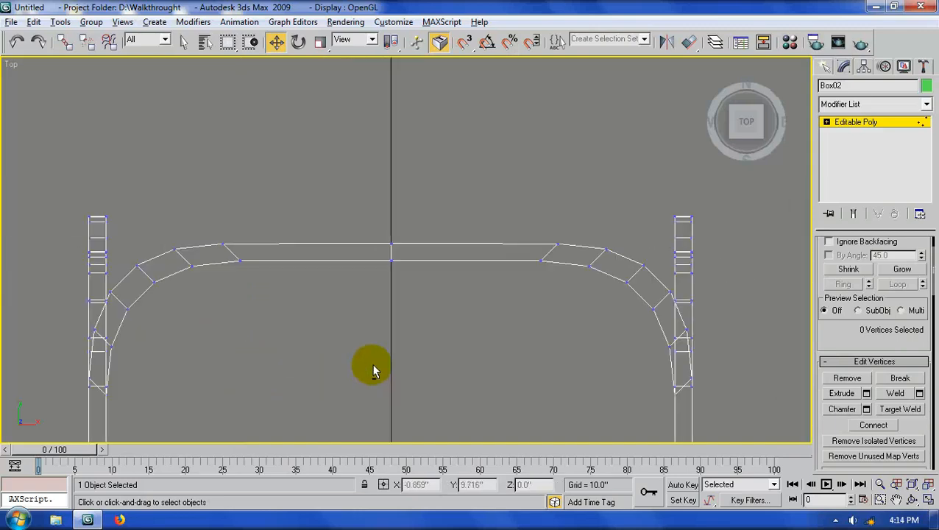
- Connect the edge ring across the frame's front-facing band with 2 segments and pinch 48, working in shaded Perspective display
key("alt+w")
right_click(482, 377)
key("alt+w")
scroll(477, 373, "down", 5)
mouse_move(471, 372)
middle_mouse_down("alt")
mouse_move(475, 326)
mouse_move(410, 337)
mouse_move(421, 337)
mouse_move(426, 435)
mouse_move(421, 312)
mouse_move(354, 212)
mouse_move(442, 301)
middle_mouse_up("alt")
scroll(421, 337, "down", 5)
key("F3")
scroll(354, 212, "up", 5)
scroll(848, 327, "up", 2)
left_click(855, 261)
left_click(307, 144)
left_click(843, 333)
scroll(832, 415, "down", 2)
left_click(919, 429)
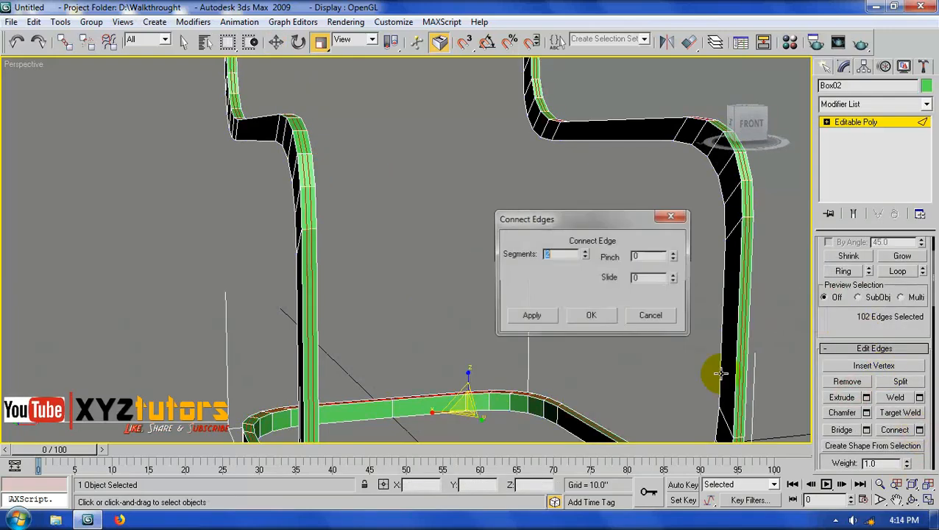
left_click_drag(675, 256, 667, 184)
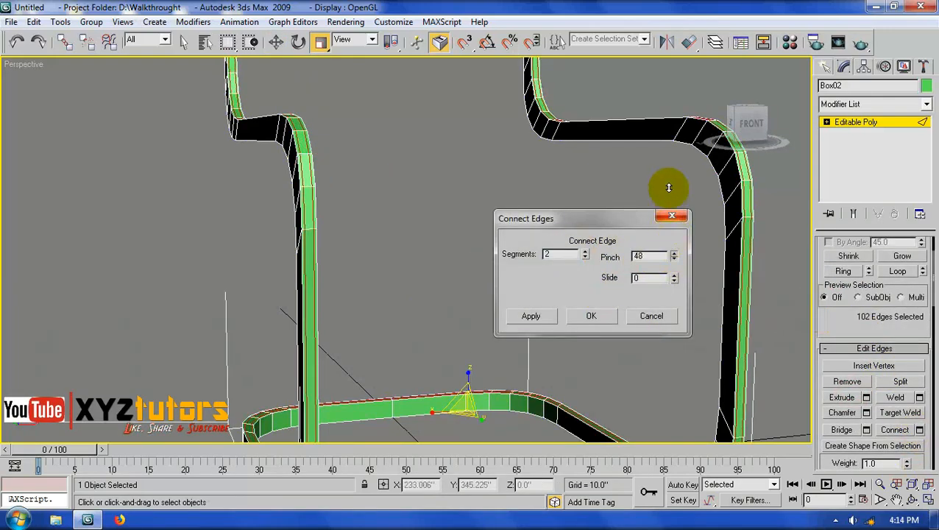
left_click(590, 315)
- Connect the edge ring across the frame's side faces with 2 segments and pinch 48
scroll(838, 388, "up", 2)
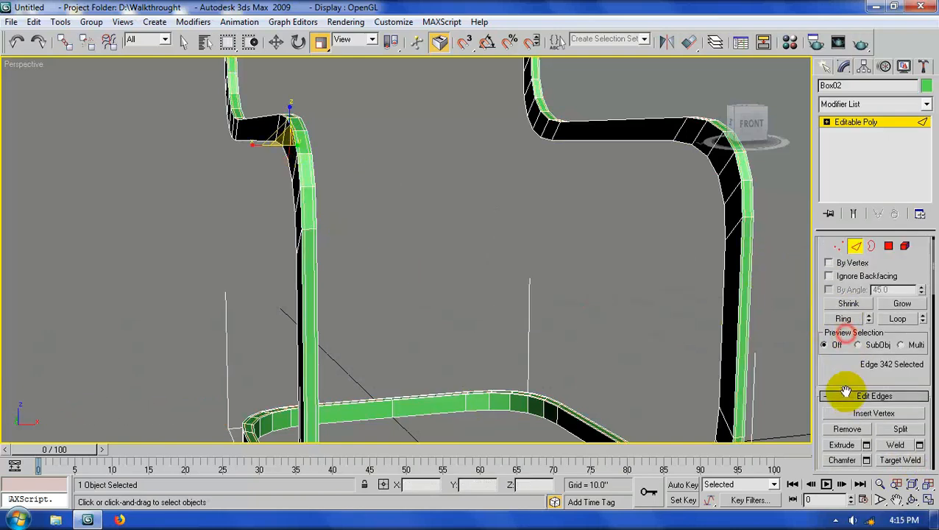
left_click(843, 313)
scroll(846, 325, "down", 2)
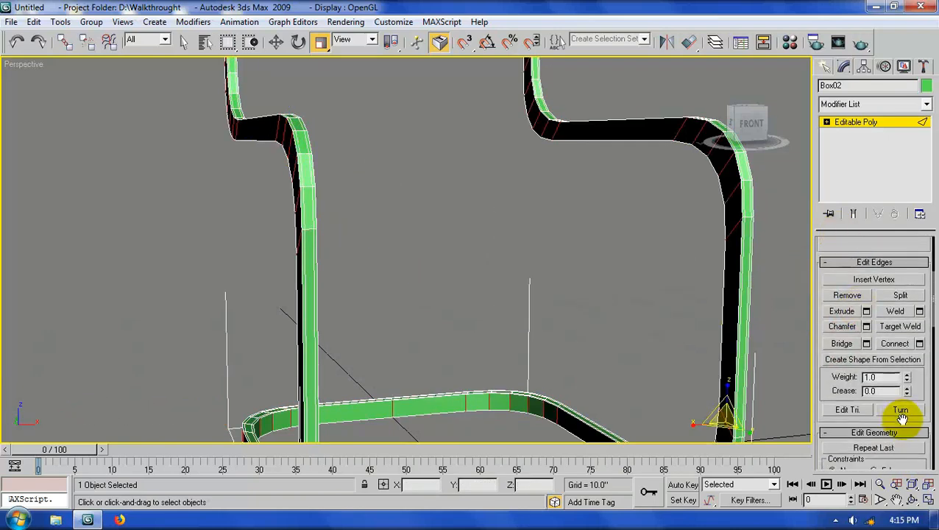
left_click(919, 343)
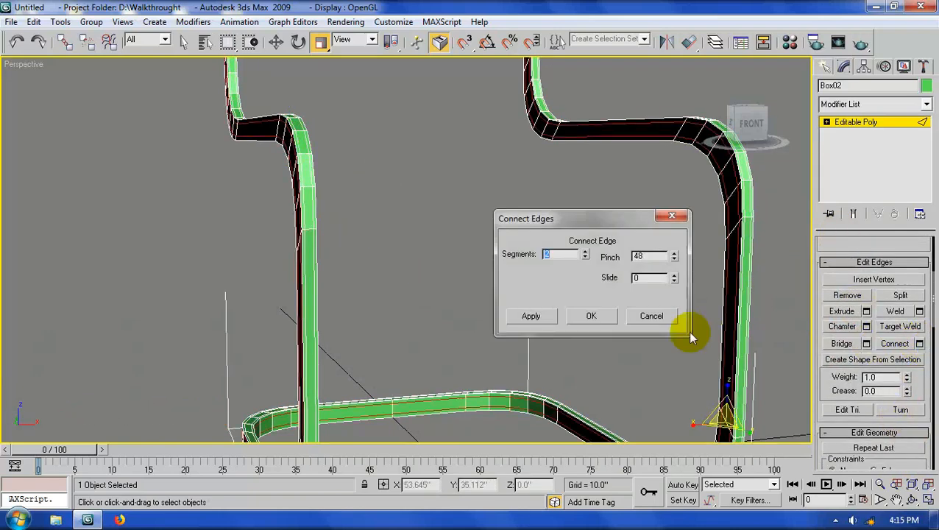
left_click(591, 316)
scroll(596, 331, "down", 5)
middle_click_drag(510, 372, 480, 361, "alt")
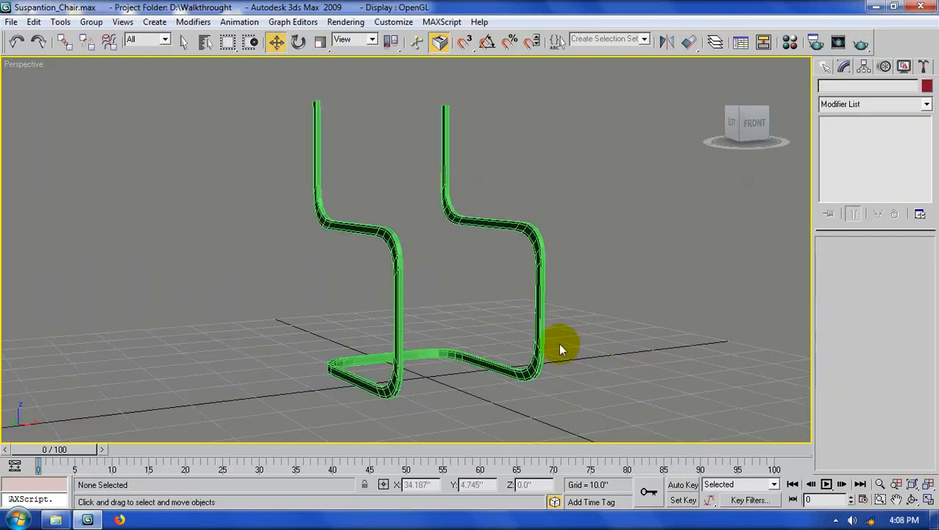
- Lower the selected upper vertices of the frame in the Left view to shorten the chair's front legs
left_click(539, 329)
left_click(837, 260)
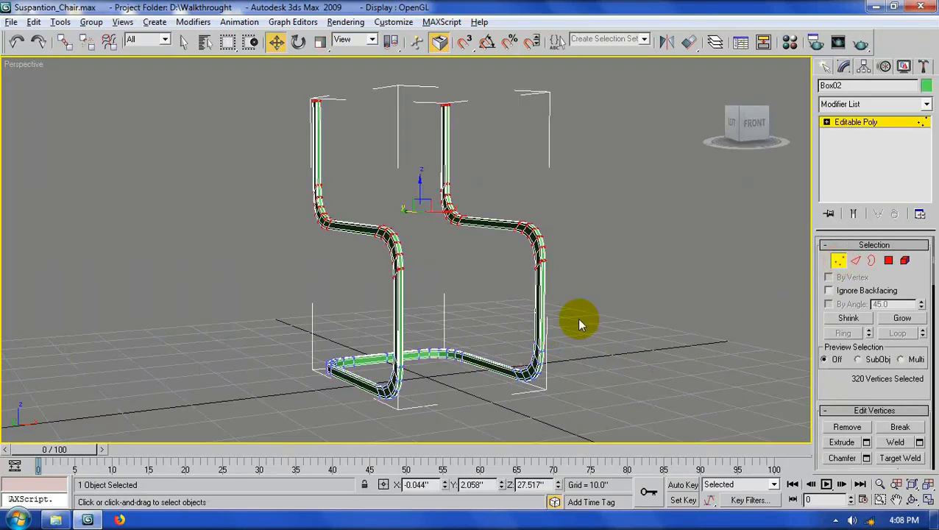
key("alt+w")
right_click(277, 362)
key("alt+w")
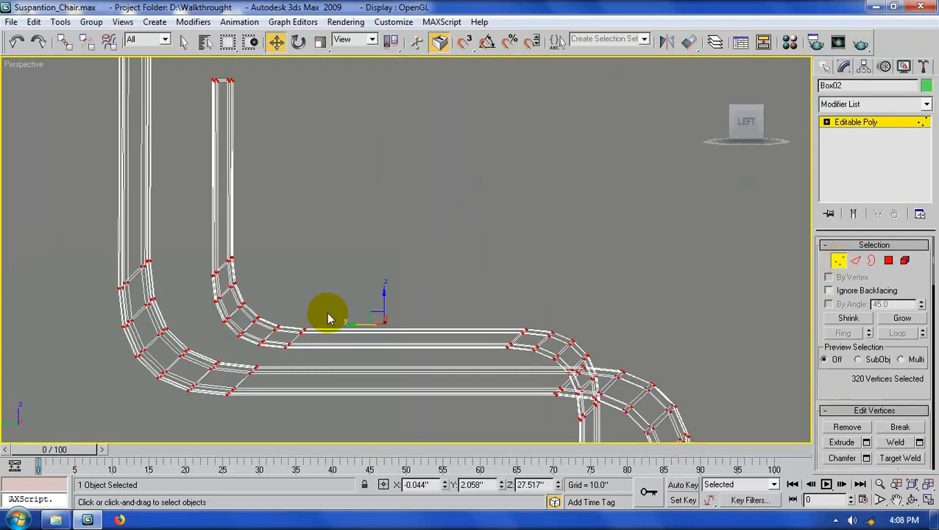
key("l")
scroll(383, 248, "up", 4)
middle_click_drag(398, 210, 390, 329)
scroll(374, 244, "up", 2)
left_click_drag(360, 228, 363, 268)
scroll(362, 272, "down", 1)
middle_click_drag(351, 292, 358, 223)
left_click(838, 261)
- Draw a box about 0.29 by 3.32 inches and 2.75 inches high on the frame's seat rail in the Left view
left_click(824, 67)
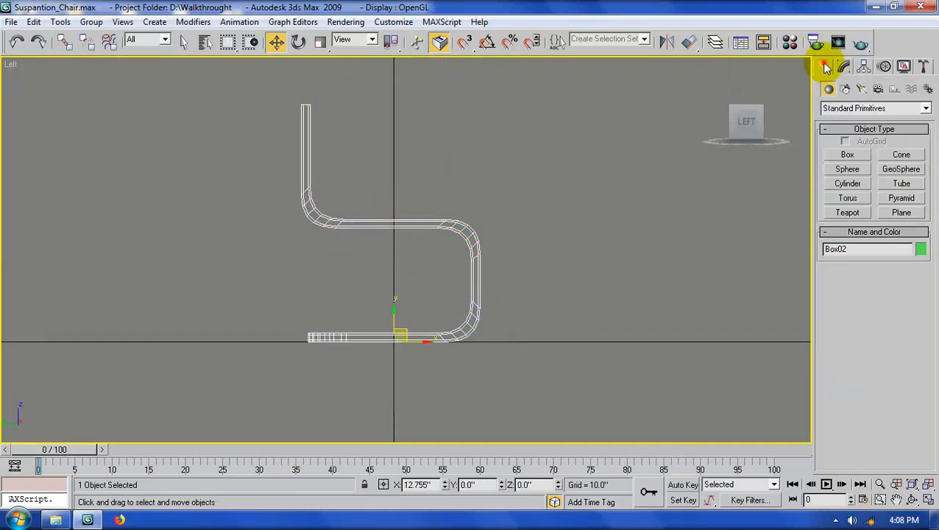
left_click(848, 154)
scroll(518, 304, "up", 3)
scroll(173, 248, "up", 5)
middle_click_drag(173, 247, 312, 233)
left_click_drag(211, 221, 349, 227)
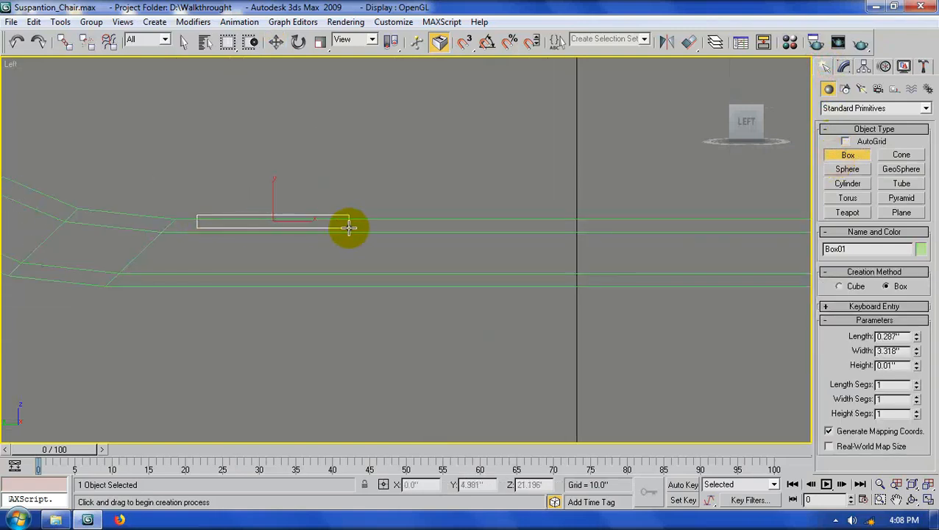
key("w")
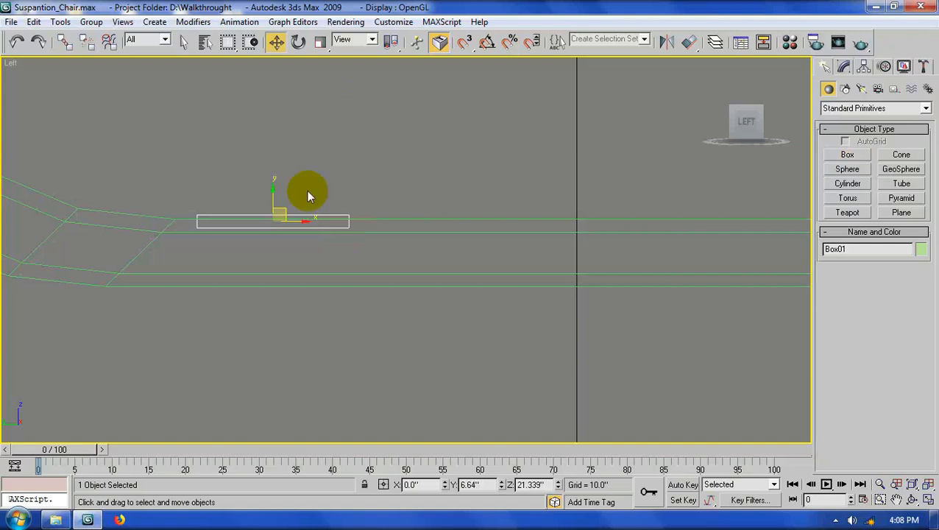
left_click(293, 169)
- Set the box to length 0.25", width 1.5" and height 26", and move it along X to span both frame sides
key("alt+w")
left_click(243, 167)
key("alt+w")
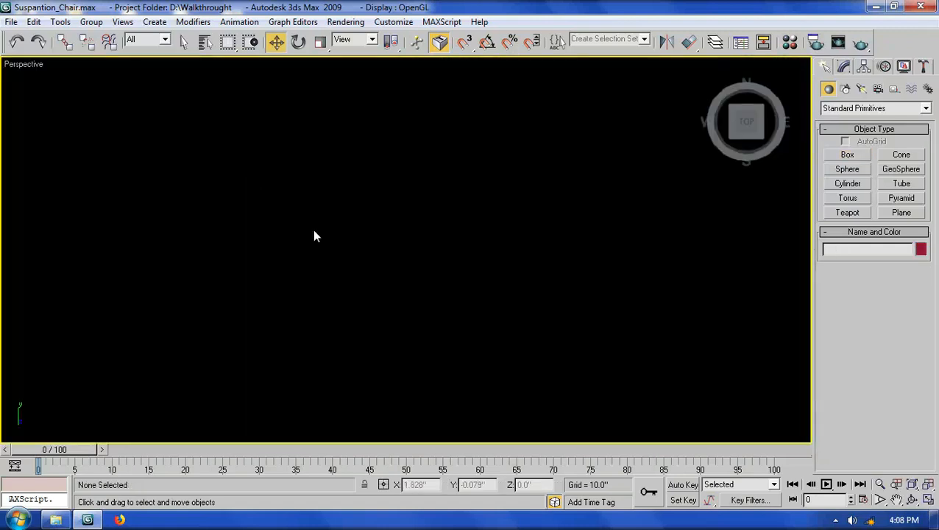
key("t")
scroll(393, 243, "up", 5)
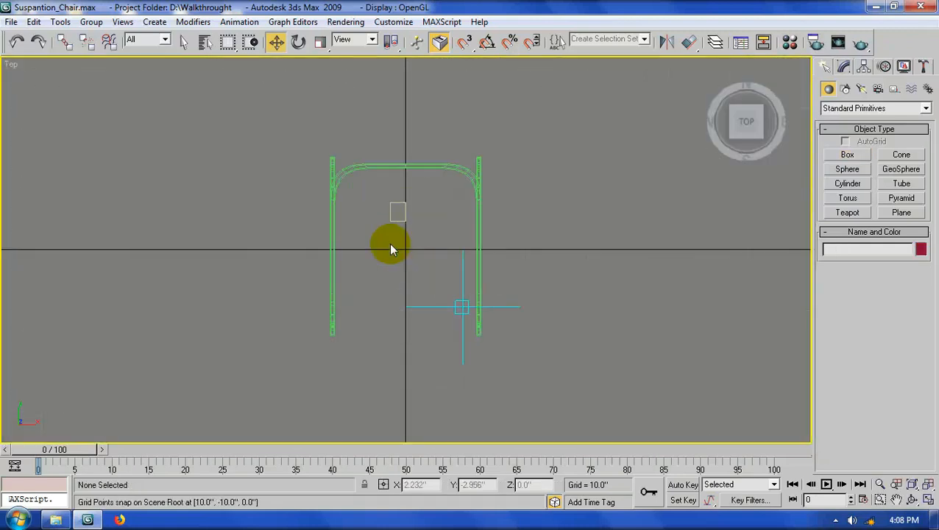
left_click(400, 209)
left_click(843, 66)
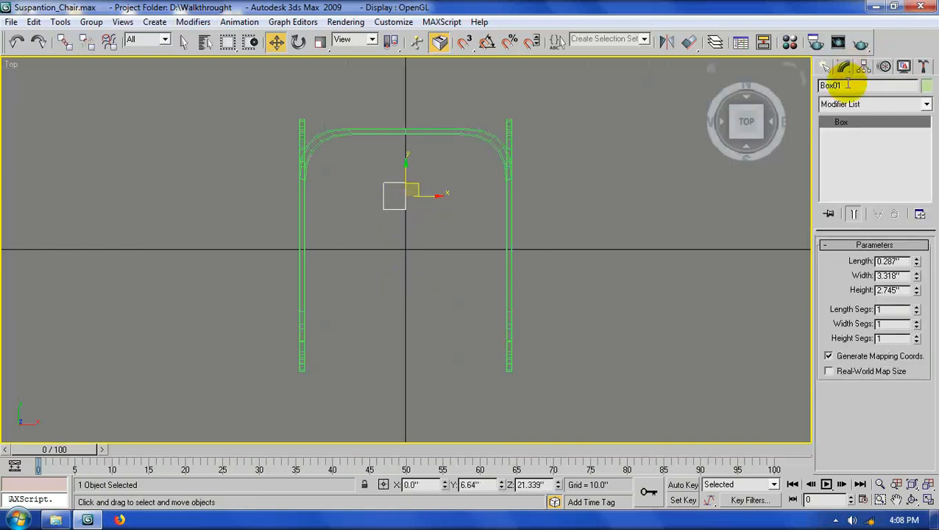
left_click_drag(911, 262, 803, 269)
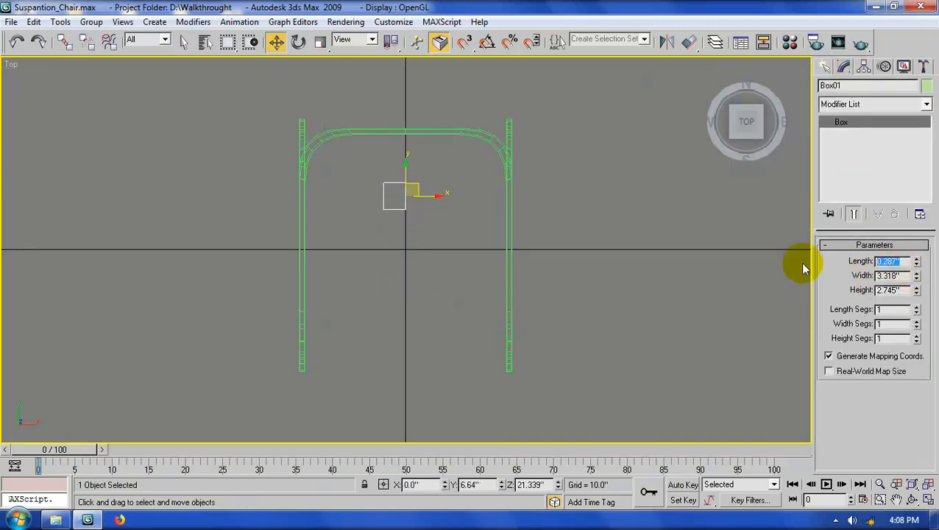
type(".25")
key("Tab")
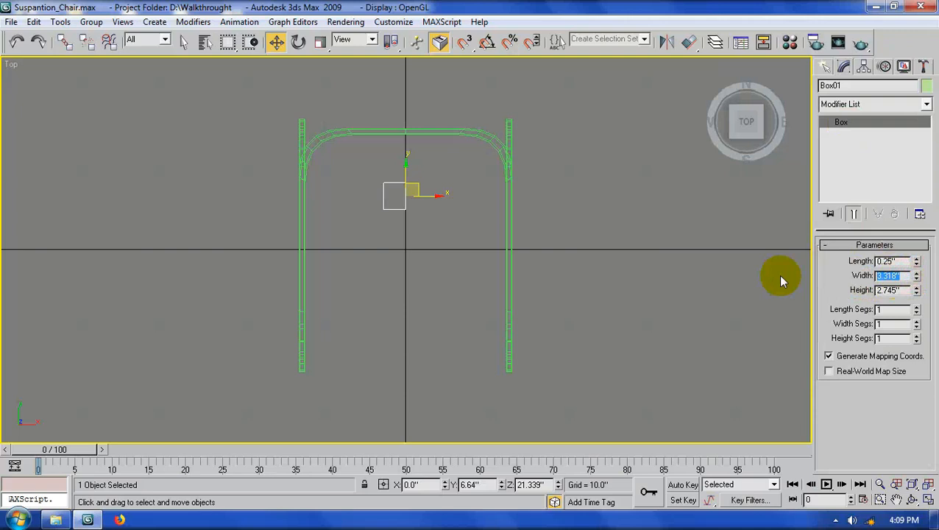
type("1.5")
key("Tab")
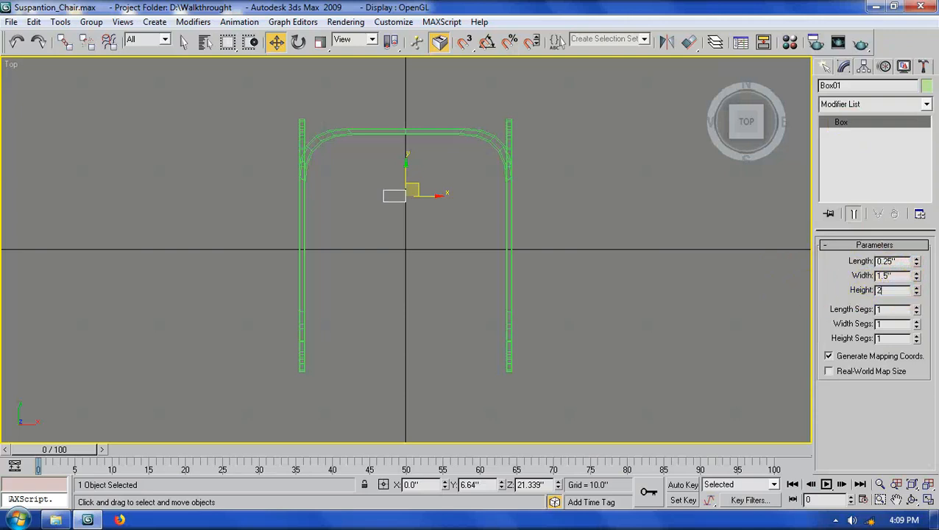
left_click_drag(435, 197, 538, 205)
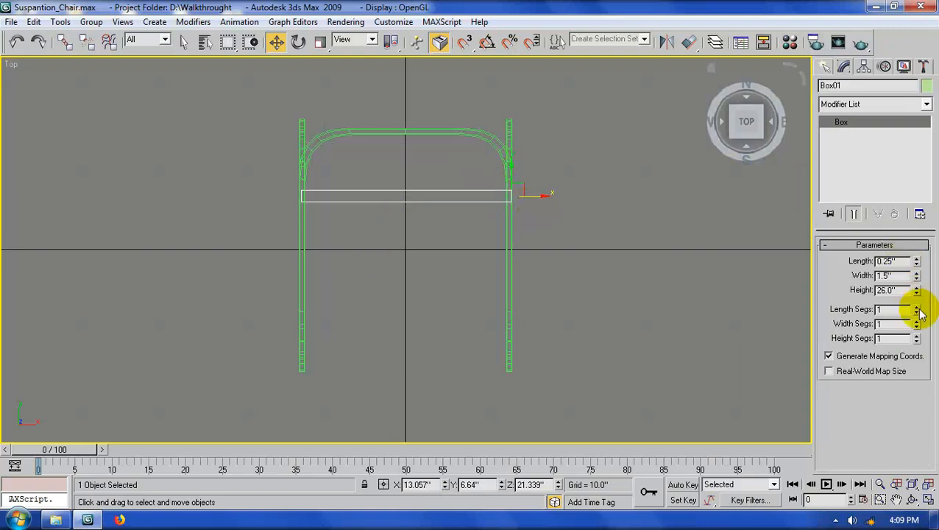
- Give the strip 6 height segments and convert it to Editable Poly
left_click(916, 334)
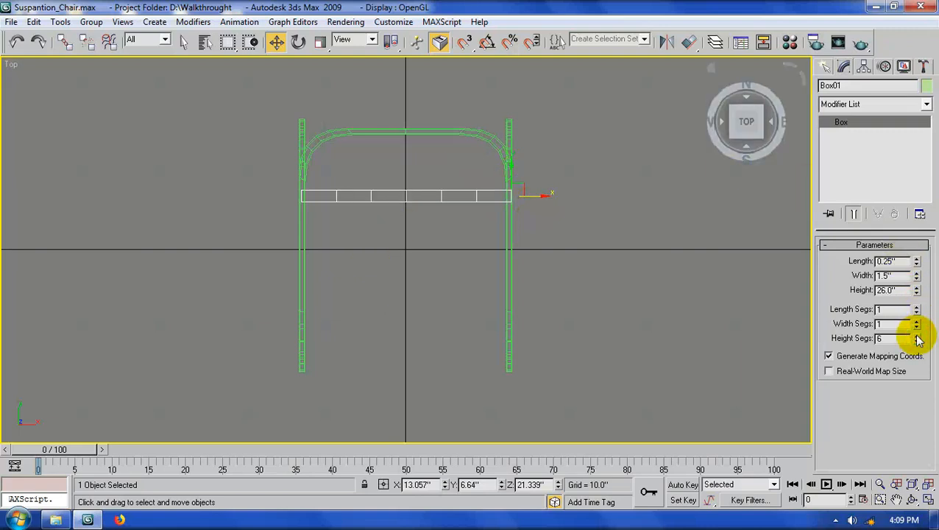
right_click(509, 195)
mouse_move(507, 437)
left_click(673, 332)
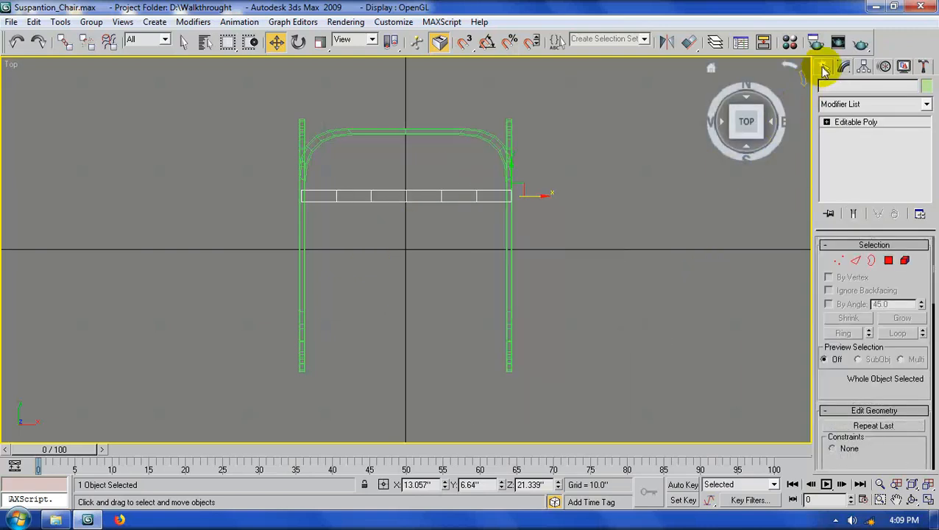
- Lower the strip's inner vertex rows progressively toward the centre in the Front view to form a gentle sag
left_click(824, 68)
key("alt+w")
right_click(657, 276)
key("alt+w")
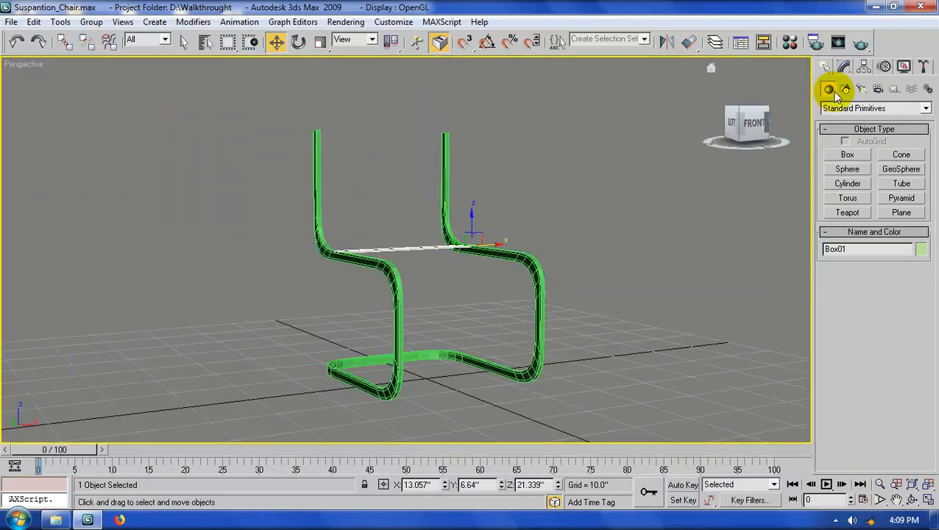
left_click(844, 67)
key("alt+w")
right_click(583, 230)
key("alt+w")
left_click(841, 270)
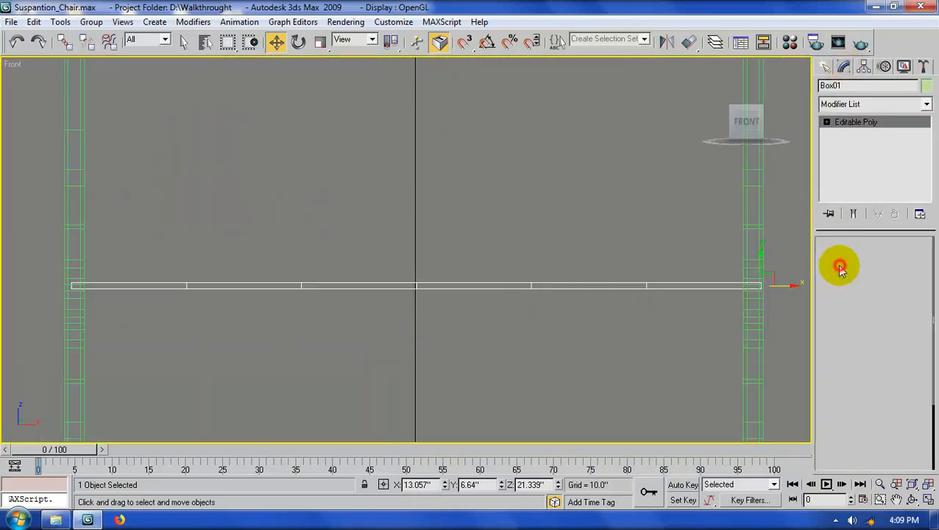
left_click_drag(680, 325, 683, 327)
left_click_drag(418, 259, 416, 274)
left_click_drag(258, 262, 534, 339)
left_click_drag(415, 275, 478, 358)
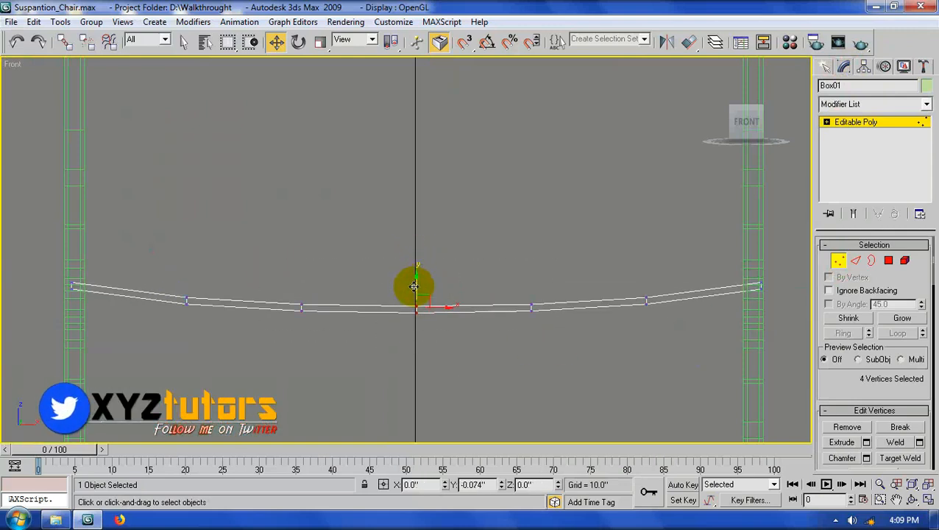
left_click_drag(419, 284, 419, 286)
left_click(838, 260)
- Copy the sagging strip along Y toward the front of the seat, to about Y -6.42"
key("alt+w")
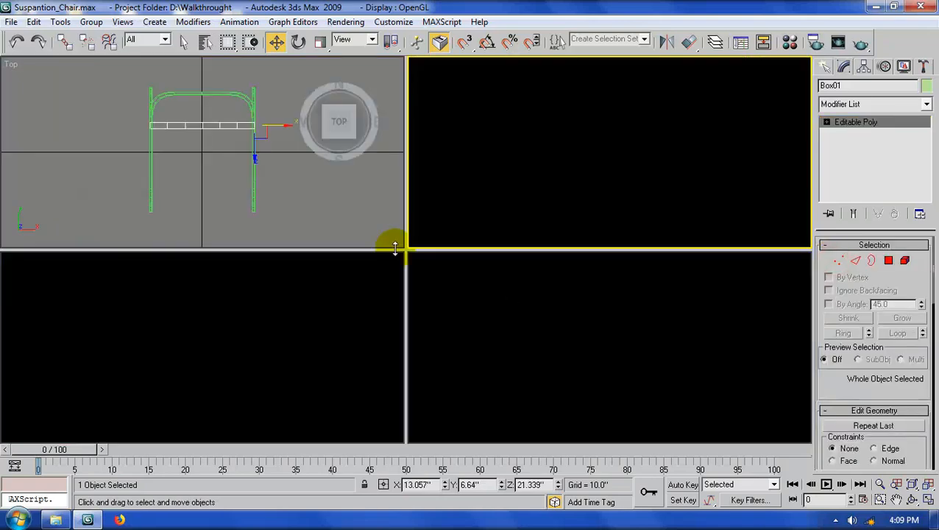
right_click(298, 209)
key("alt+w")
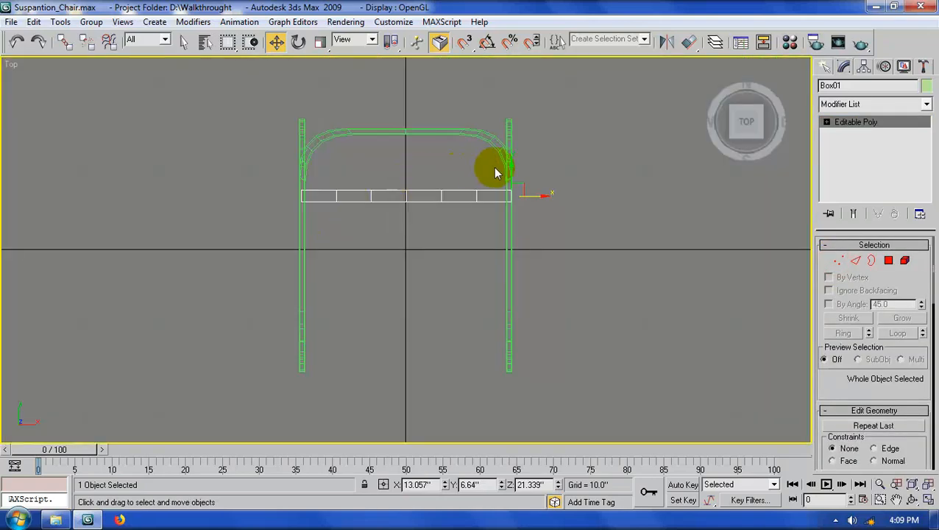
left_click_drag(508, 168, 490, 271, "shift")
key("Return")
left_click(570, 326)
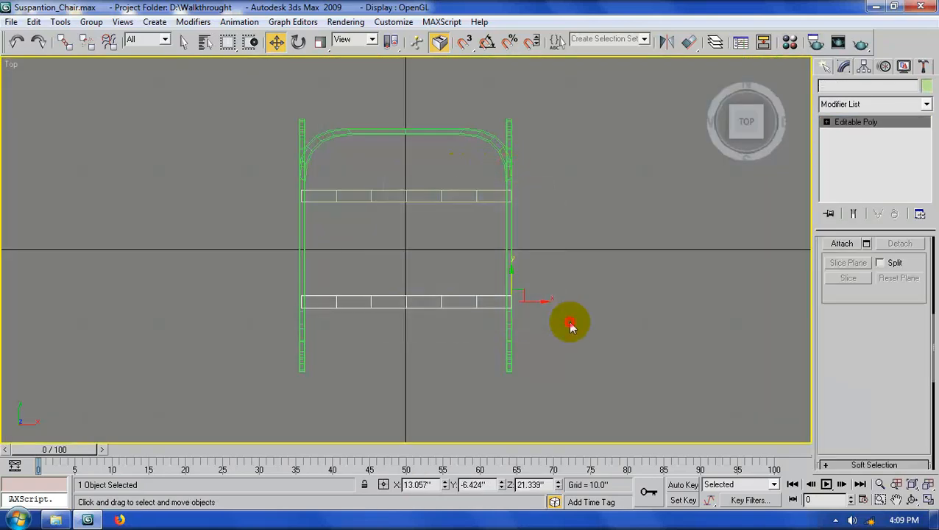
- Copy a seat strip upward in the Perspective view to make a slat for the backrest
key("alt+w")
right_click(591, 340)
key("alt+w")
middle_click_drag(482, 322, 378, 299, "alt")
middle_click_drag(378, 299, 443, 342)
scroll(443, 343, "up", 3)
middle_click_drag(354, 320, 378, 307, "alt")
left_click(459, 358)
mouse_move(440, 348)
left_mouse_down("shift")
mouse_move(499, 279)
mouse_move(502, 221)
left_mouse_up("shift")
left_click(478, 324)
- Rotate the raised strip to a Y angle of 90 degrees so it stands upright
type("e")
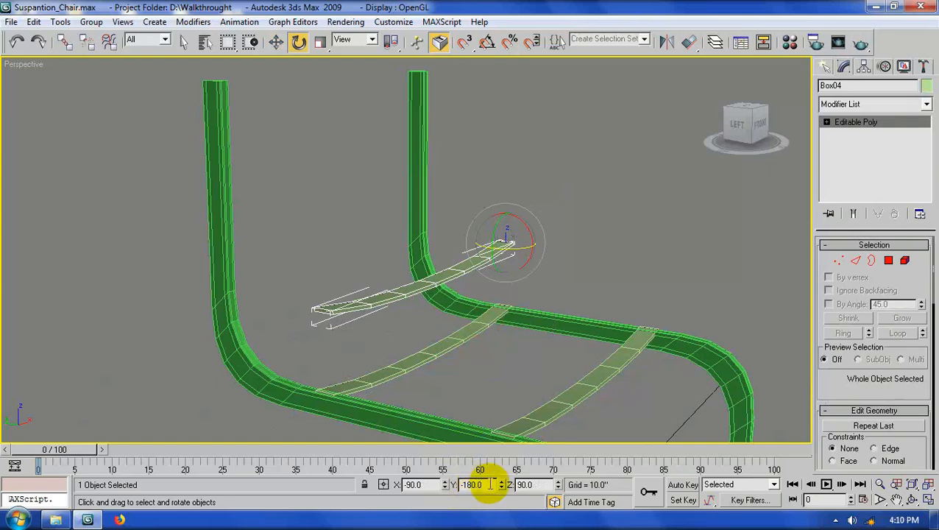
type("90")
key("Return")
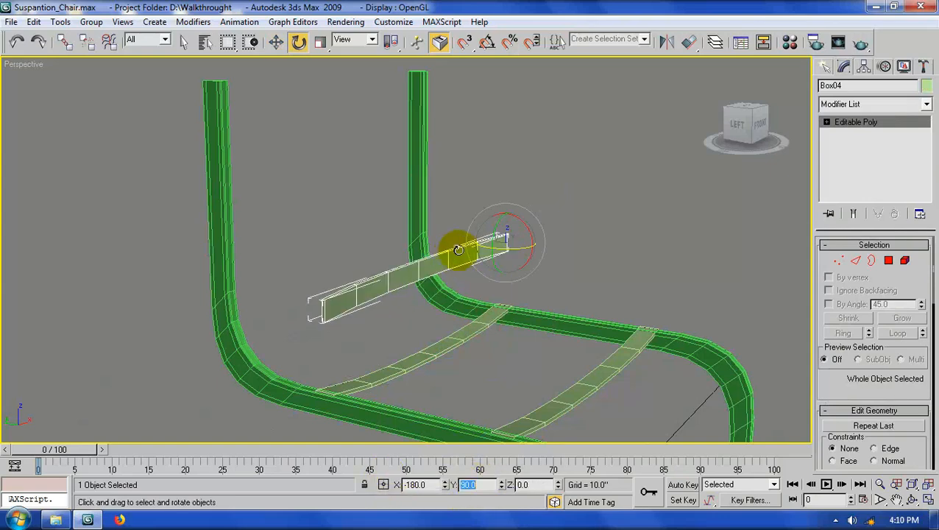
- Place two copies of the upright strip between the backrest posts, one near the top and one midway down
key("w")
mouse_move(478, 245)
left_mouse_down()
mouse_move(403, 230)
mouse_move(434, 75)
left_mouse_up()
left_click(470, 318)
mouse_move(318, 273)
left_mouse_down()
mouse_move(415, 198)
mouse_move(421, 182)
mouse_move(482, 197)
left_mouse_up()
left_click(483, 196)
scroll(517, 261, "down", 10)
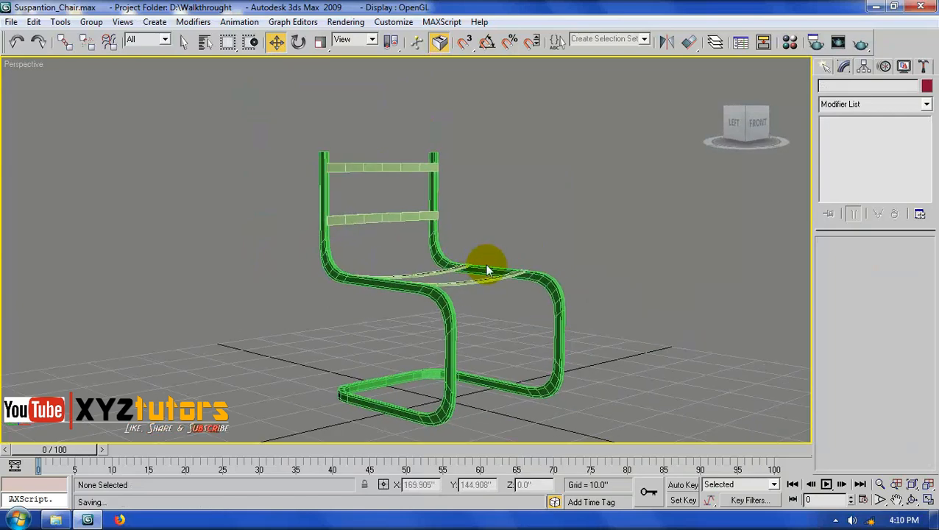
- Draw a box about 19.8 by 30.1 inches and 5.03 inches high over the seat area in the Top view
middle_click_drag(501, 274, 467, 293, "alt")
left_click(825, 66)
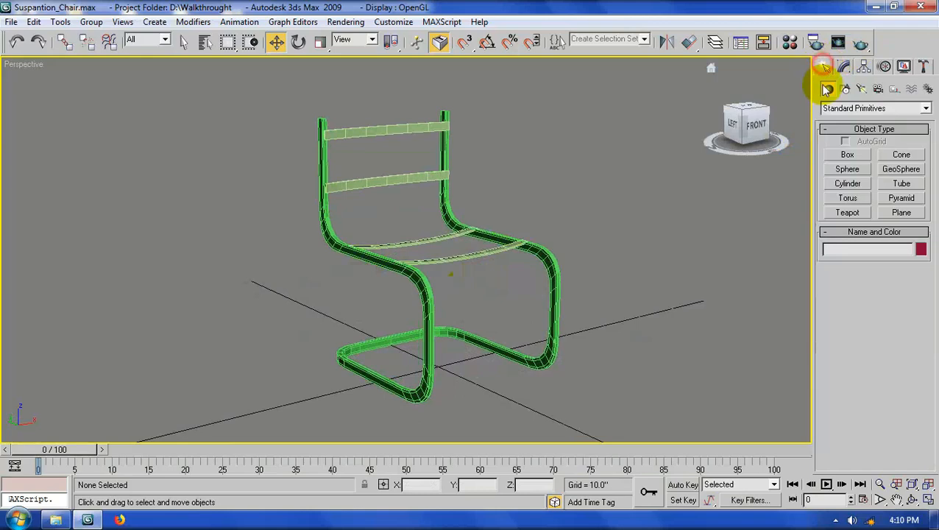
left_click(846, 155)
key("alt+w")
right_click(272, 222)
key("alt+w")
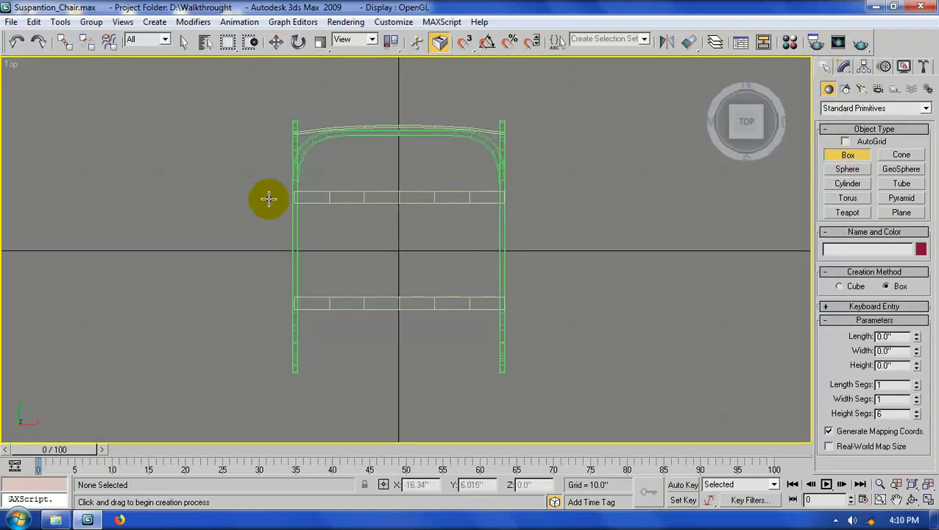
left_click_drag(274, 181, 513, 343)
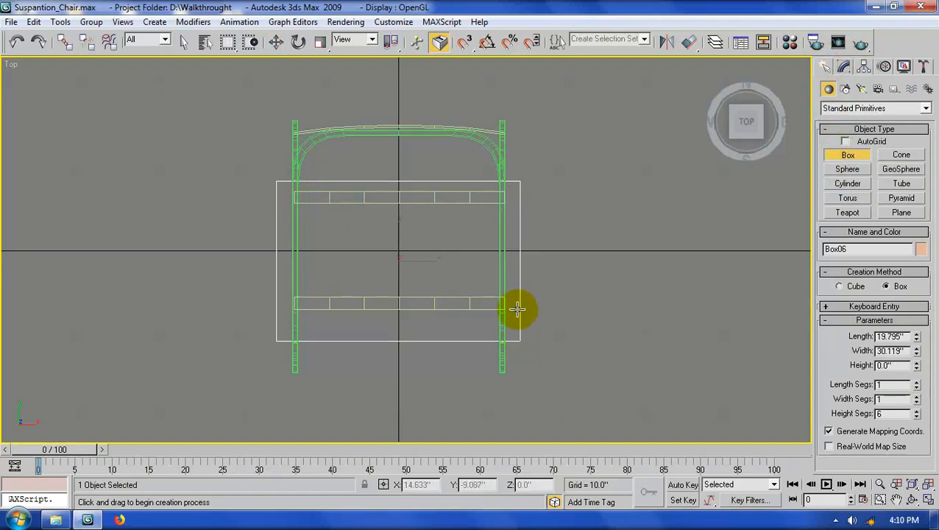
key("w")
- Set the seat box to 4 length, 5 width and 2 height segments, and convert it to Editable Poly
left_click(844, 66)
double_click(899, 338)
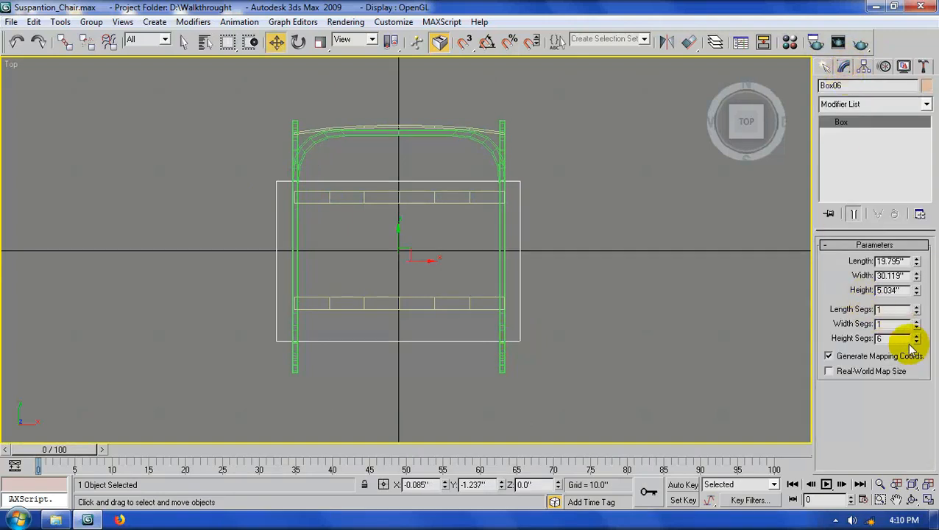
left_click_drag(889, 323, 835, 333)
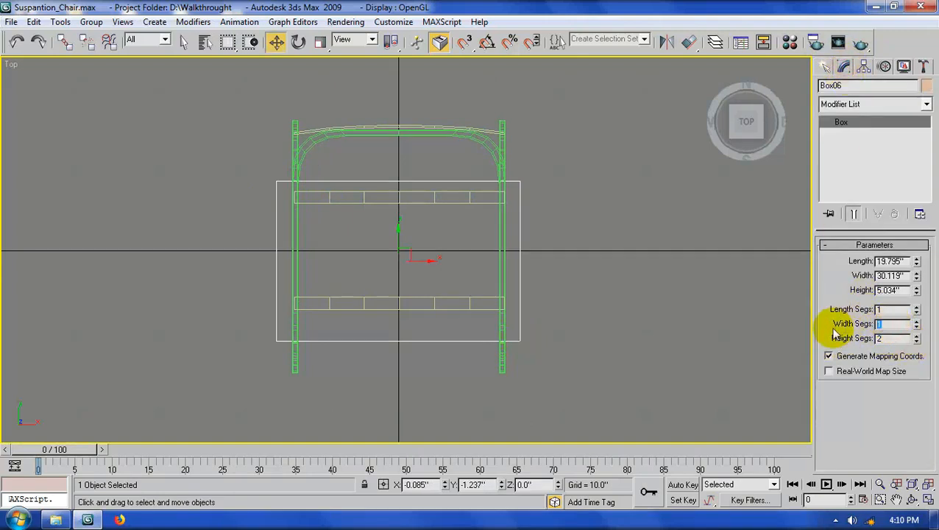
type("5")
left_click_drag(886, 309, 835, 313)
type("4")
key("Return")
right_click(518, 255)
mouse_move(556, 378)
left_click(684, 386)
- Bow the seat box's front, back and side edges outward in the Top view by moving their middle vertices
left_click(838, 260)
left_click_drag(295, 318, 492, 397)
left_click_drag(397, 318, 397, 323)
left_click_drag(363, 331, 432, 375)
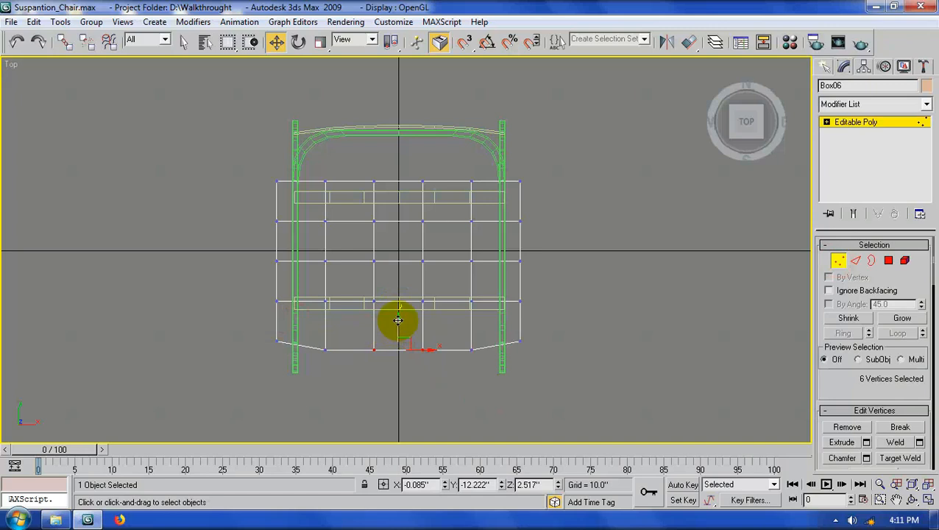
left_click_drag(315, 168, 487, 199)
left_click_drag(400, 150, 434, 197)
left_click_drag(502, 208, 543, 319)
left_click_drag(539, 261, 544, 260)
left_click_drag(242, 200, 284, 322)
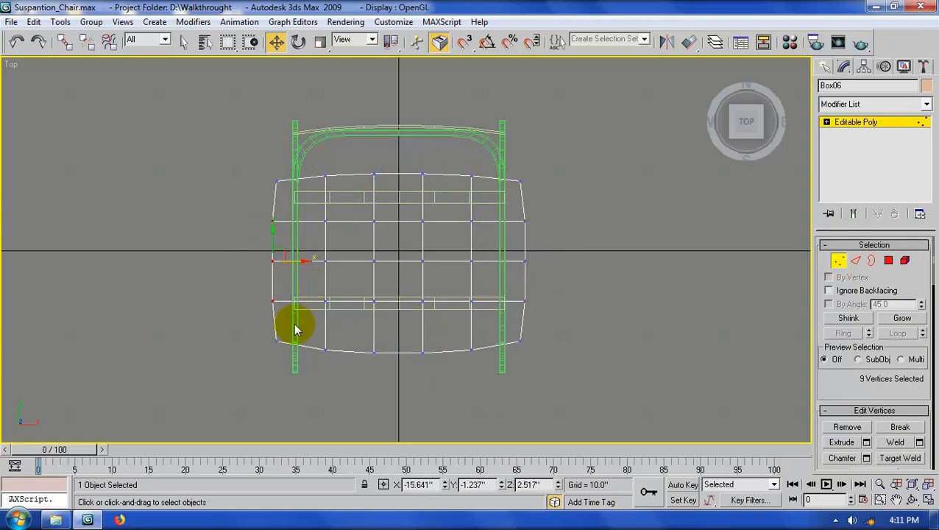
- Raise the whole seat cushion in the Front view so it rests on the curved seat strips
key("alt+w")
right_click(507, 189)
key("alt+w")
scroll(464, 261, "down", 5)
middle_click_drag(463, 260, 417, 151)
left_click(838, 264)
left_click_drag(408, 335, 413, 130)
scroll(412, 267, "up", 2)
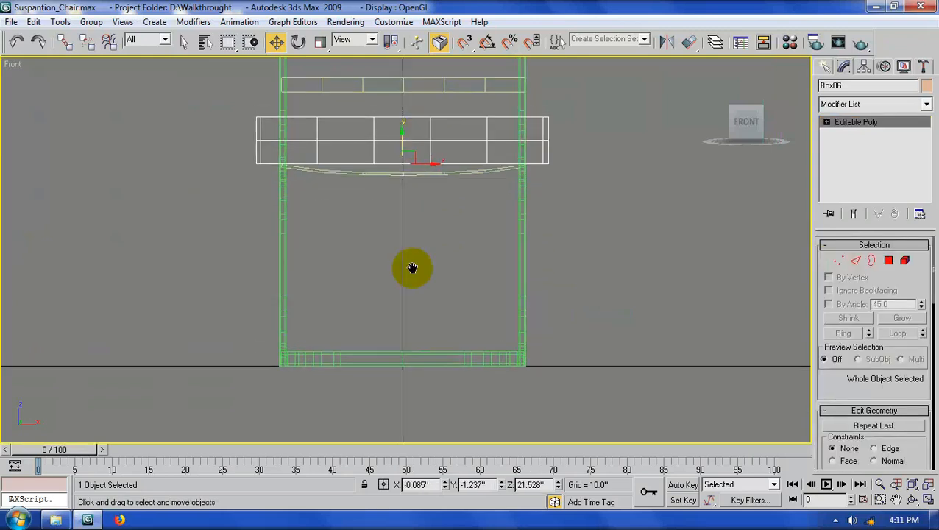
- Lower the cushion's middle vertex columns in the Front view so it sags along the curve of the seat strips
left_click(838, 261)
left_click_drag(297, 130, 537, 226)
left_click_drag(405, 150, 400, 156)
left_click_drag(334, 132, 478, 232)
left_click_drag(418, 156, 416, 162)
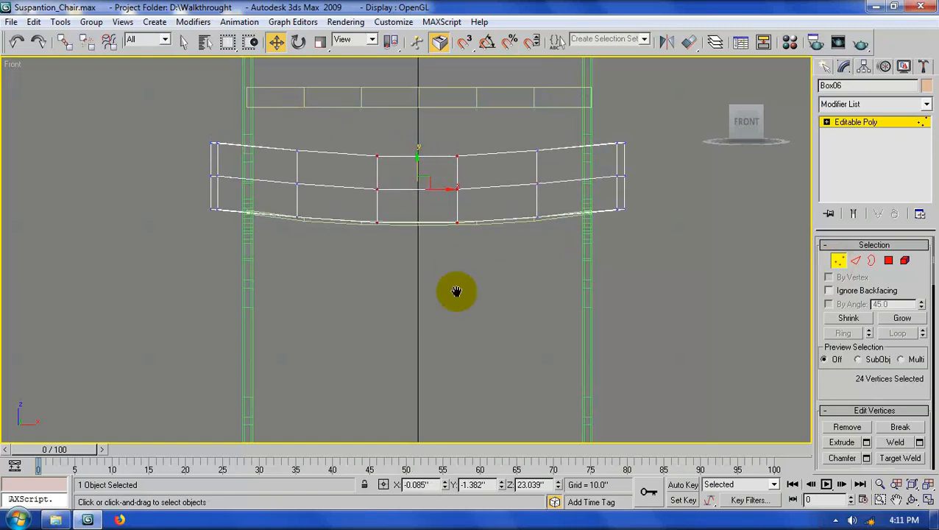
- Scale the top vertices at both side ends of the cushion inward and lower them slightly
middle_click_drag(457, 294, 451, 336)
left_click_drag(153, 159, 236, 196)
left_click_drag(581, 163, 631, 192, "ctrl")
key("r")
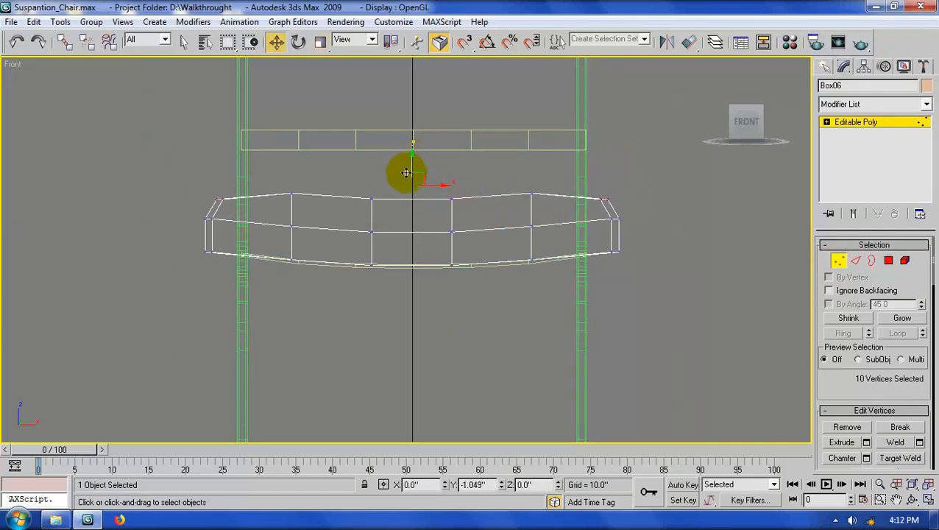
- Scale the cushion's bottom vertices inward so the underside tapers
left_click_drag(184, 247, 642, 306)
key("r")
left_click_drag(413, 260, 410, 263)
- Raise the cushion's top middle vertices slightly, leaving out those along the front and back edges
left_click_drag(345, 176, 472, 219)
key("alt+w")
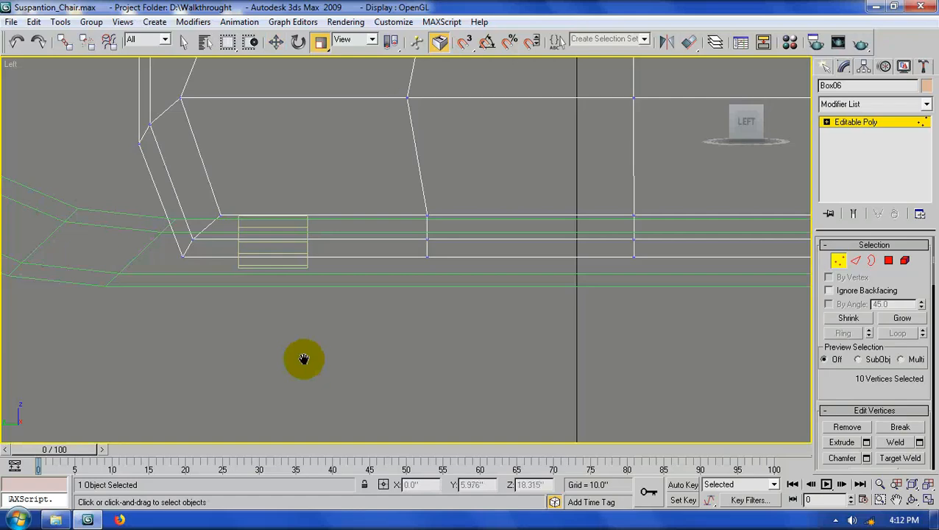
scroll(410, 312, "down", 7)
middle_click_drag(411, 312, 322, 325)
scroll(322, 326, "up", 2)
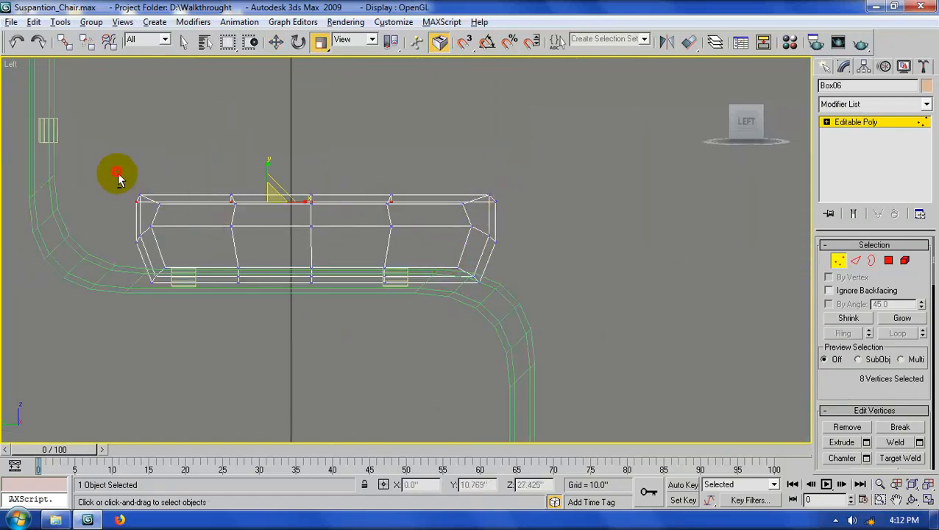
left_click_drag(117, 174, 178, 239, "alt")
key("alt+w")
right_click(539, 176)
key("alt+w")
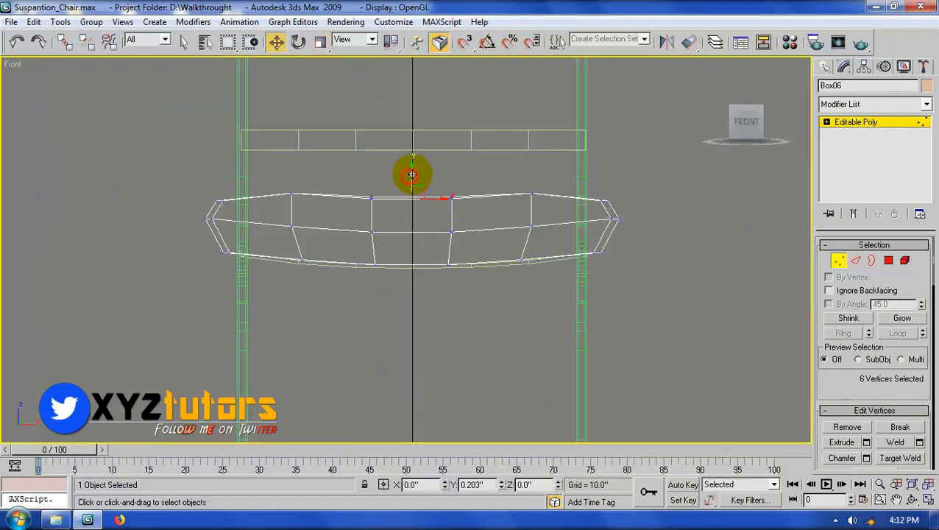
left_click(838, 261)
left_click(636, 287)
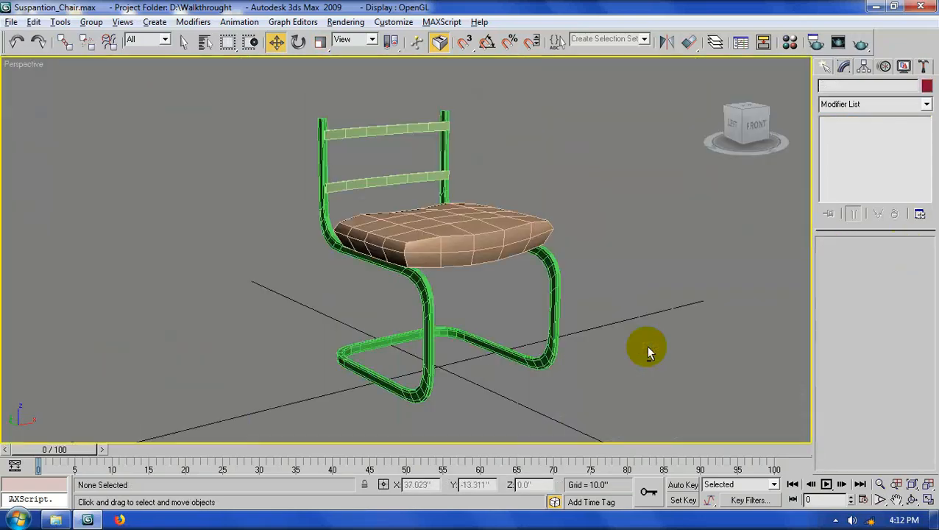
- Connect the ring of vertical edges around the cushion's lower side with 1 segment, slid close to the bottom edge
middle_click_drag(648, 350, 452, 319, "alt")
scroll(398, 272, "up", 3)
left_click(398, 272)
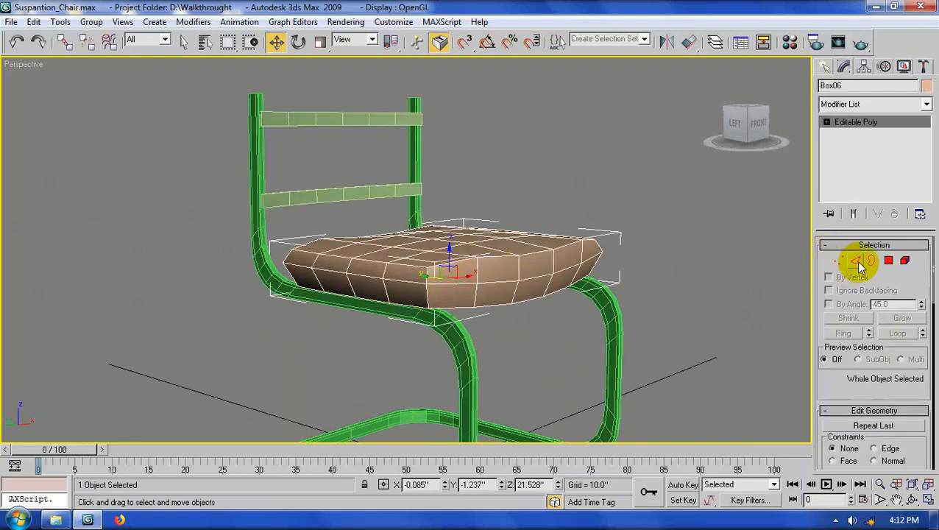
left_click(855, 261)
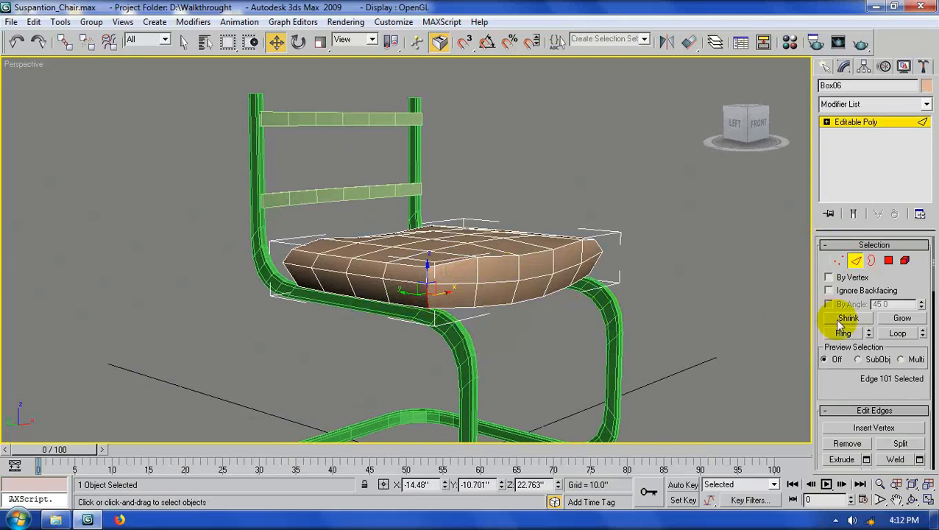
left_click_drag(854, 398, 854, 331)
left_click(919, 425)
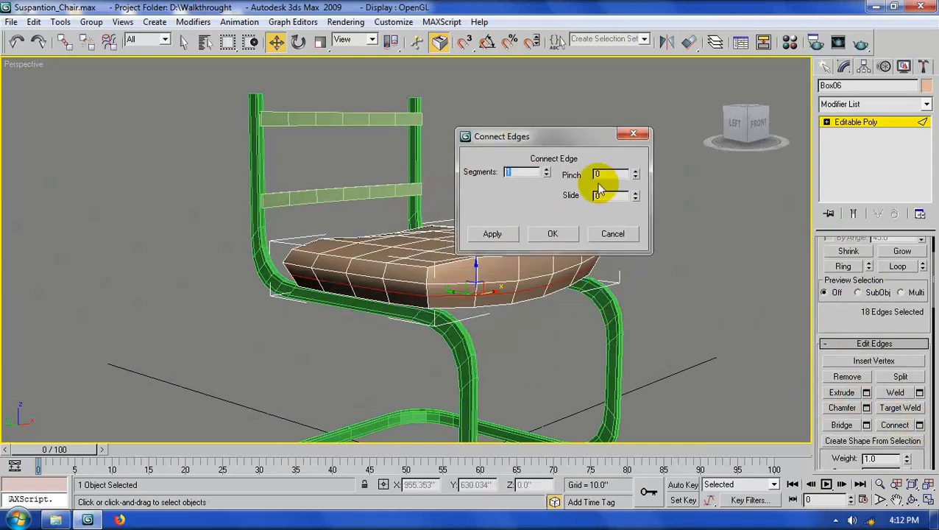
left_click(552, 233)
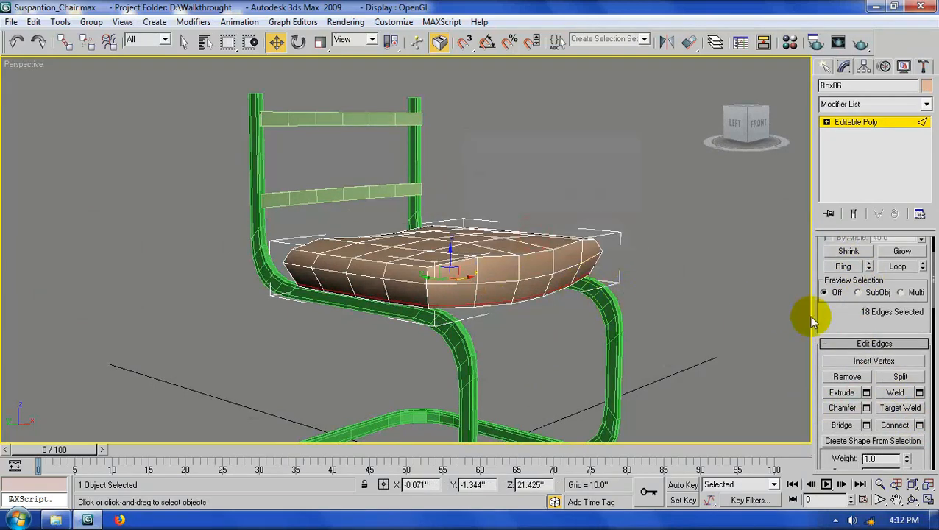
- Apply a MeshSmooth modifier to the seat cushion with 2 iterations
scroll(802, 313, "up", 2)
left_click(775, 258)
left_click(567, 261)
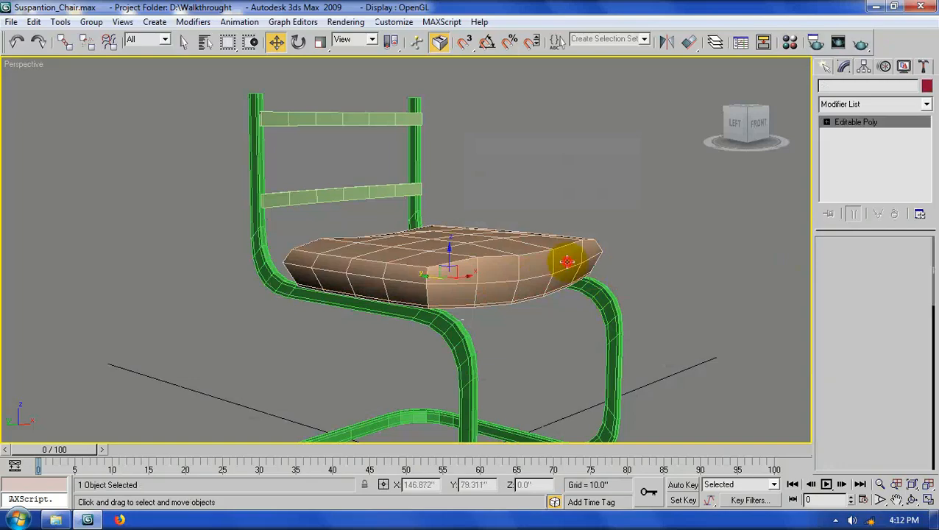
left_click(823, 103)
key("m")
left_click(830, 166)
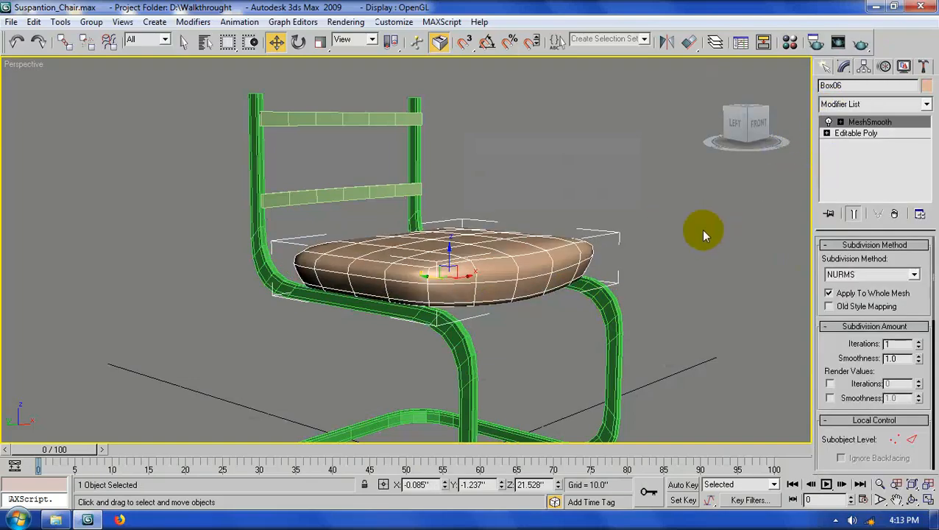
left_click(918, 340)
left_click(721, 262)
middle_click_drag(721, 262, 632, 316, "alt")
- Scale the seat cushion slightly along its Y axis at the Editable Poly level
left_click(549, 298)
key("r")
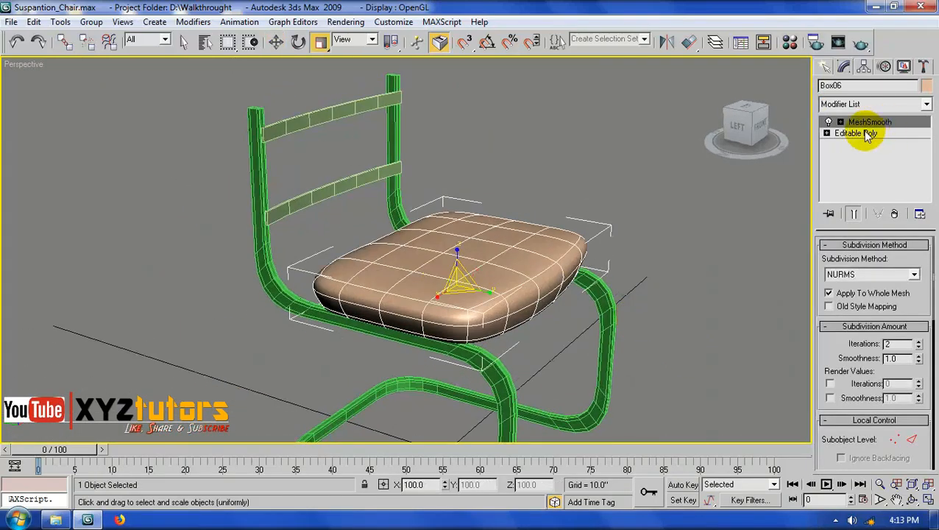
left_click(863, 134)
left_click_drag(487, 292, 499, 295)
- Copy the seat cushion straight up above the original and go to the copy's Editable Poly level
middle_click_drag(453, 302, 445, 270, "alt")
key("w")
left_click_drag(456, 259, 457, 175, "shift")
left_click(475, 317)
left_click(851, 133)
middle_click_drag(621, 245, 504, 309, "alt")
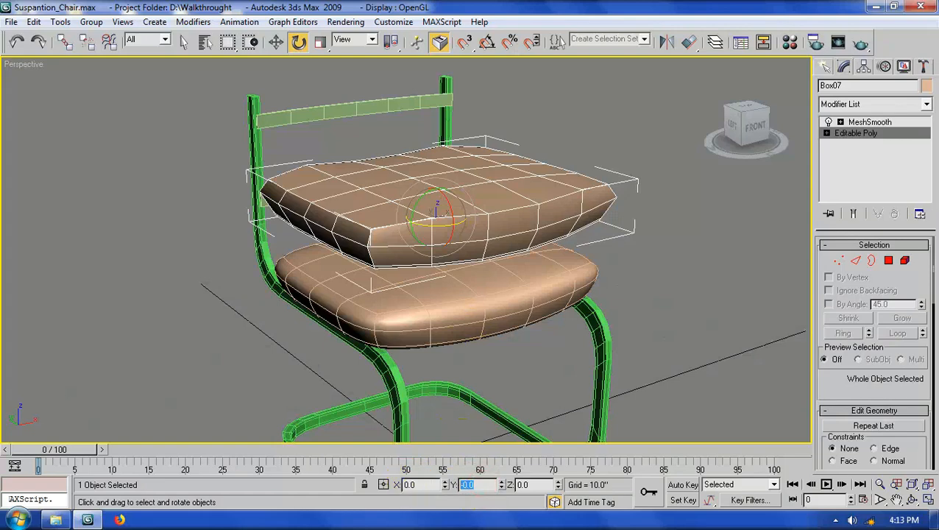
- Try to rotate the copied cushion 90 degrees about the Y axis
type("90")
key("Return")
left_click(641, 278)
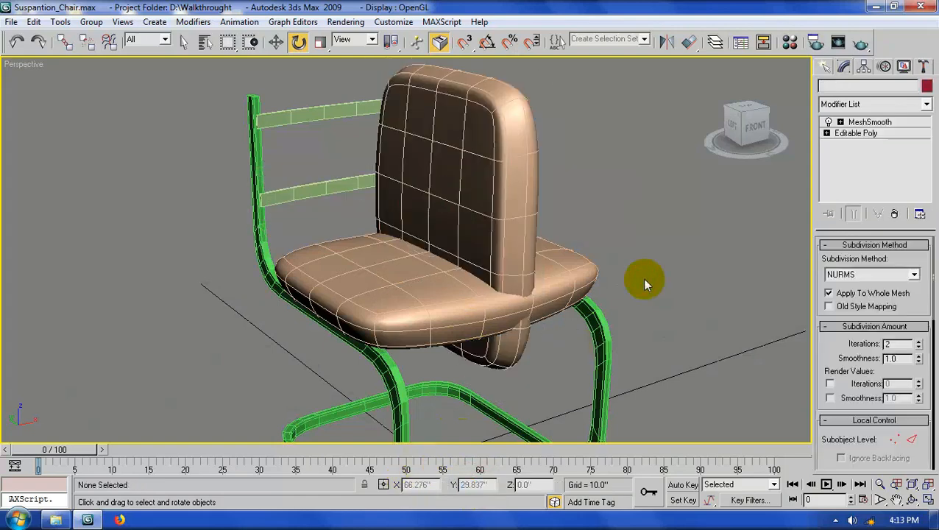
key("ctrl+z")
key("ctrl+z")
- Stand the copied cushion upright by setting its X rotation to 90 degrees
left_click_drag(450, 214, 456, 336)
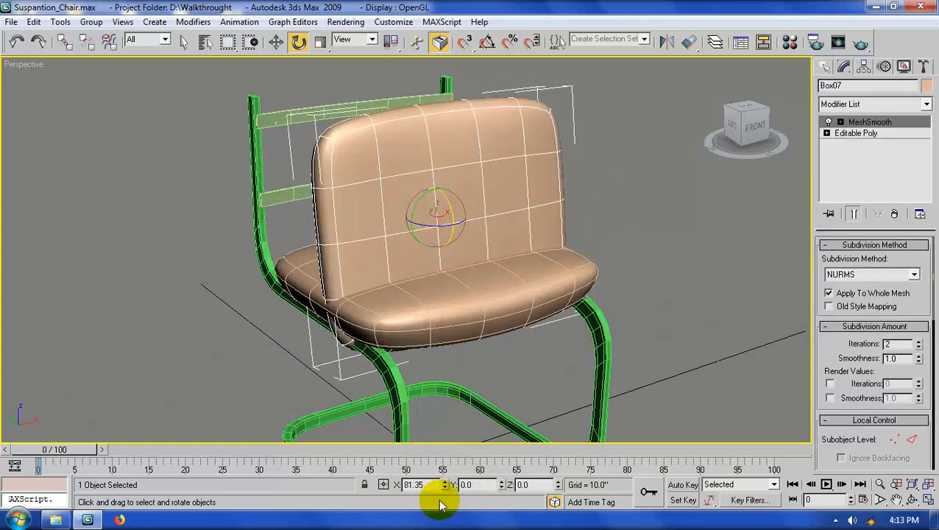
type("90")
key("Return")
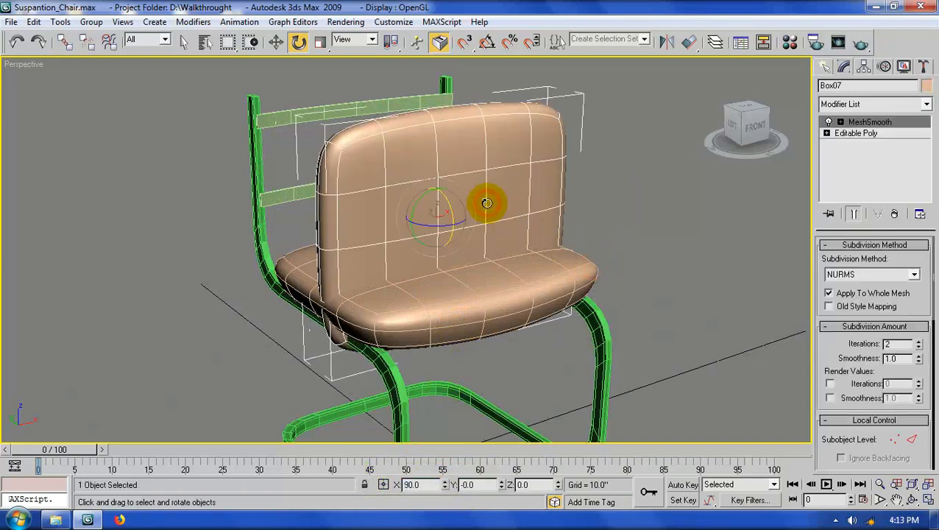
left_click_drag(424, 189, 430, 248)
middle_click_drag(430, 248, 476, 239, "alt")
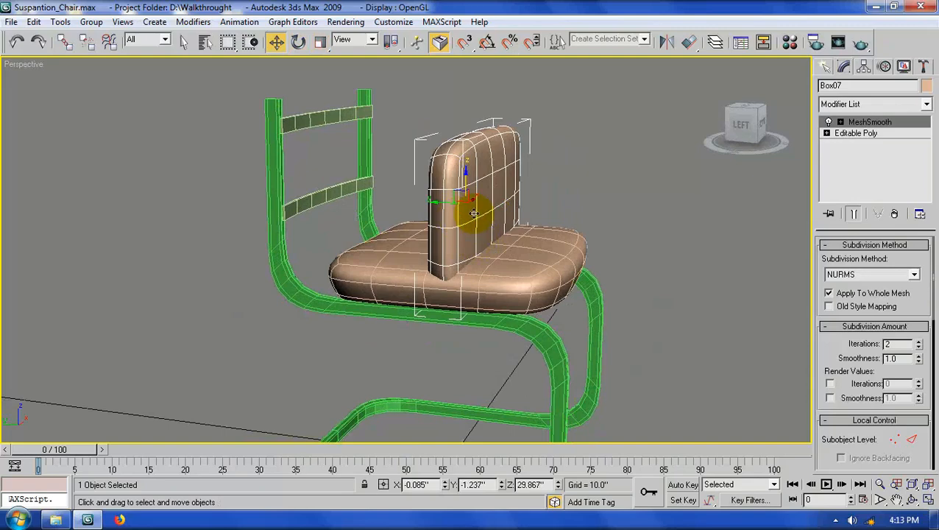
- Move the upright cushion up and back against the backrest posts
left_click_drag(434, 203, 438, 198)
left_click_drag(370, 200, 318, 108)
middle_click_drag(319, 107, 178, 195, "alt")
left_click_drag(175, 170, 228, 122)
left_click(477, 140)
- Raise the lower backrest strip so it sits behind the back cushion
scroll(477, 140, "down", 2)
middle_click_drag(464, 186, 394, 299, "alt")
scroll(410, 219, "down", 3)
scroll(394, 299, "up", 5)
left_click(378, 307)
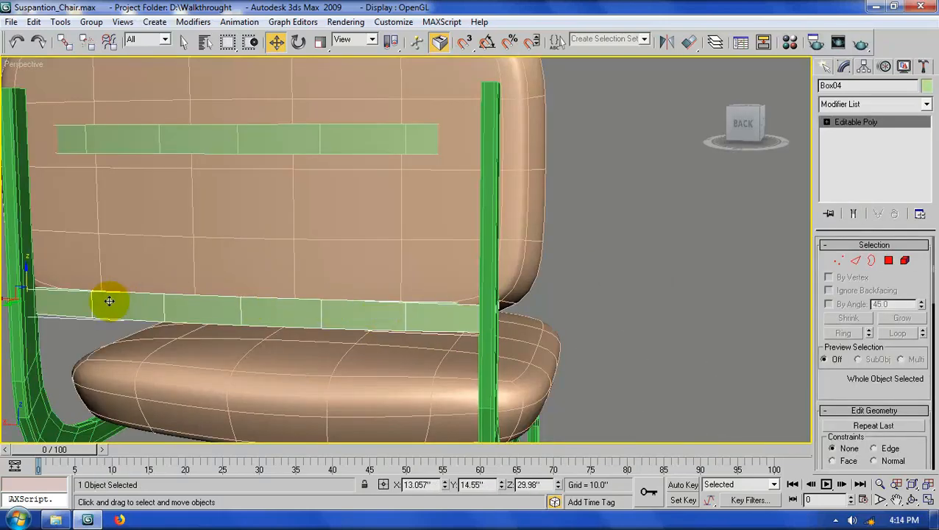
left_click_drag(24, 274, 40, 224)
scroll(253, 299, "down", 5)
left_click(272, 200)
mouse_move(272, 199)
middle_mouse_down("alt")
mouse_move(286, 269)
mouse_move(266, 193)
middle_mouse_up("alt")
left_click_drag(266, 193, 263, 193)
left_click(394, 151)
- Select all the chair parts and group them as Chair
middle_click_drag(400, 209, 369, 178, "alt")
scroll(369, 178, "down", 3)
middle_click_drag(492, 260, 469, 281, "alt")
middle_click_drag(471, 331, 419, 286)
scroll(452, 249, "down", 3)
scroll(442, 289, "up", 3)
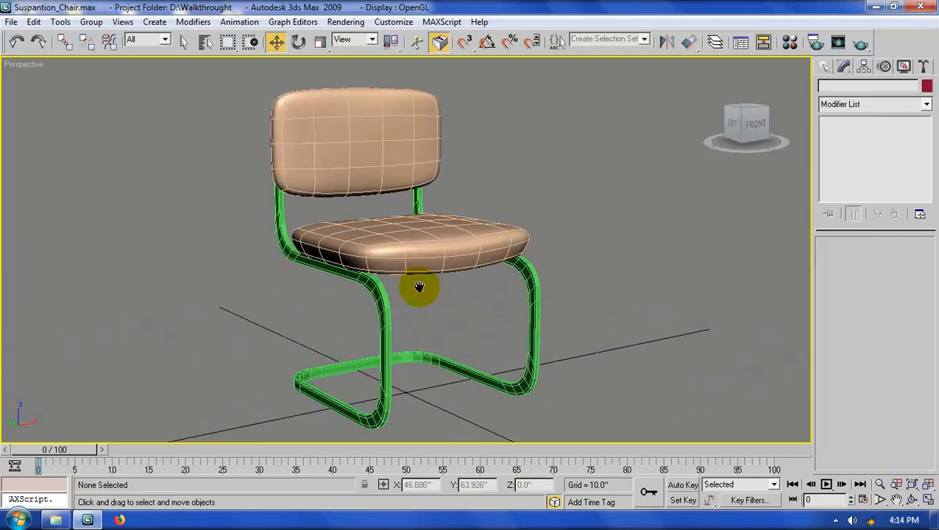
left_click_drag(195, 145, 194, 143)
left_click(91, 21)
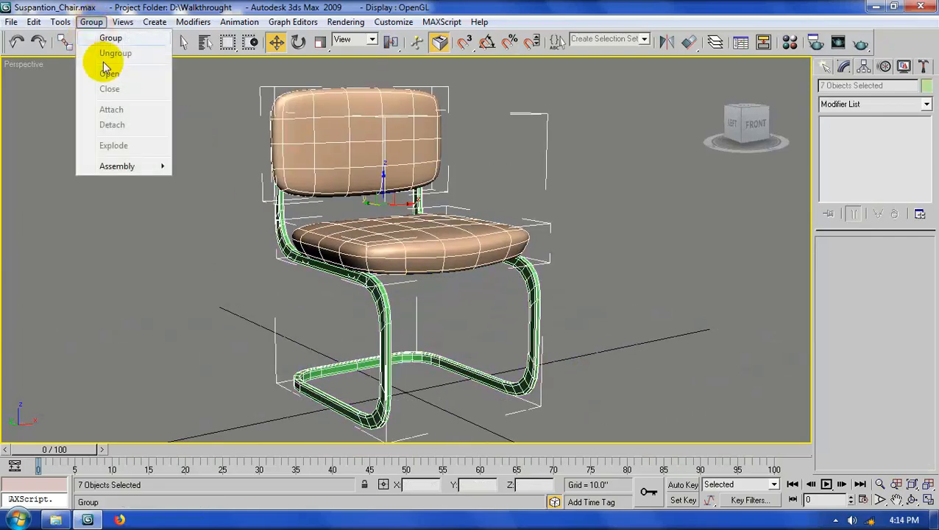
left_click(111, 39)
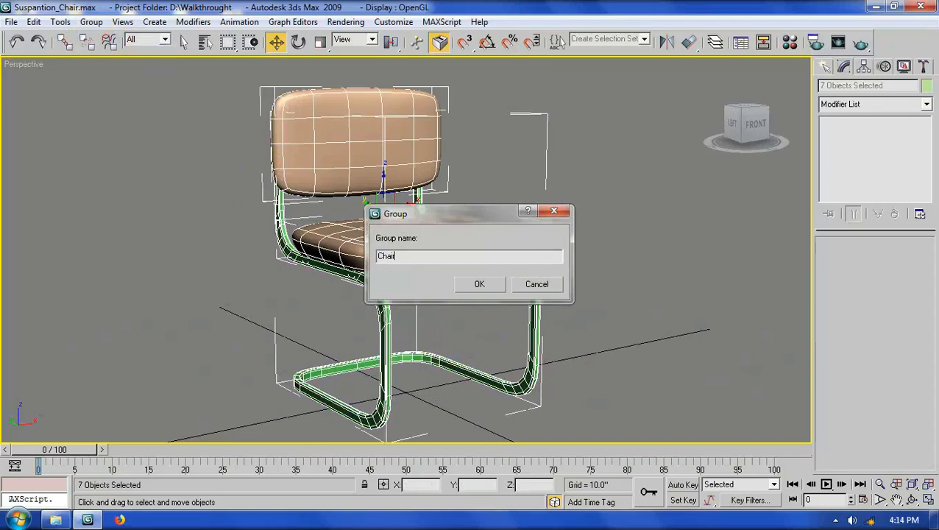
key("Return")
- Narrow the chair group by scaling it down along the X axis
left_click_drag(356, 210, 361, 209)
left_click(530, 175)
middle_click_drag(493, 227, 507, 327, "alt")
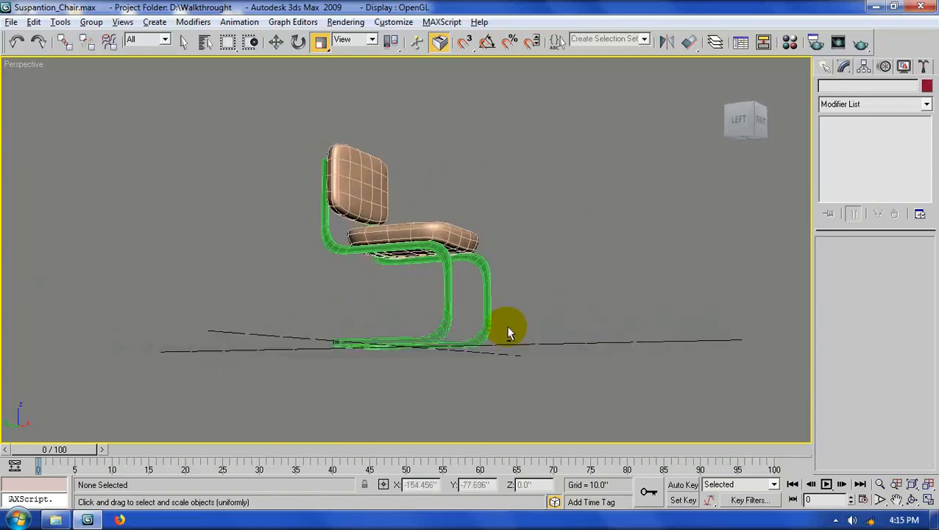
- Open the chair group and extend the frame's backrest posts upward by raising their top vertices
left_click(332, 213)
left_click(93, 22)
left_click(116, 73)
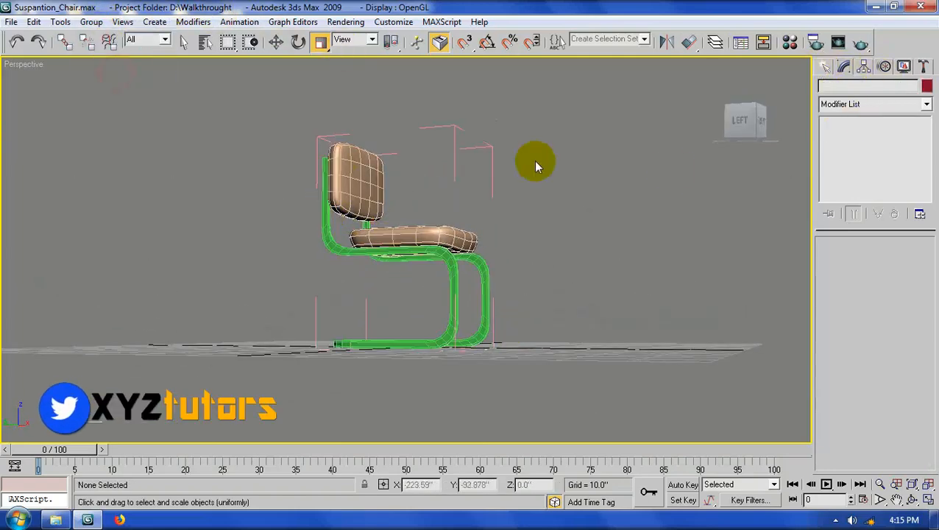
left_click(322, 222)
left_click(837, 260)
middle_click_drag(366, 284, 398, 293, "alt")
mouse_move(279, 123)
left_mouse_down()
mouse_move(360, 158)
mouse_move(335, 109)
left_mouse_up()
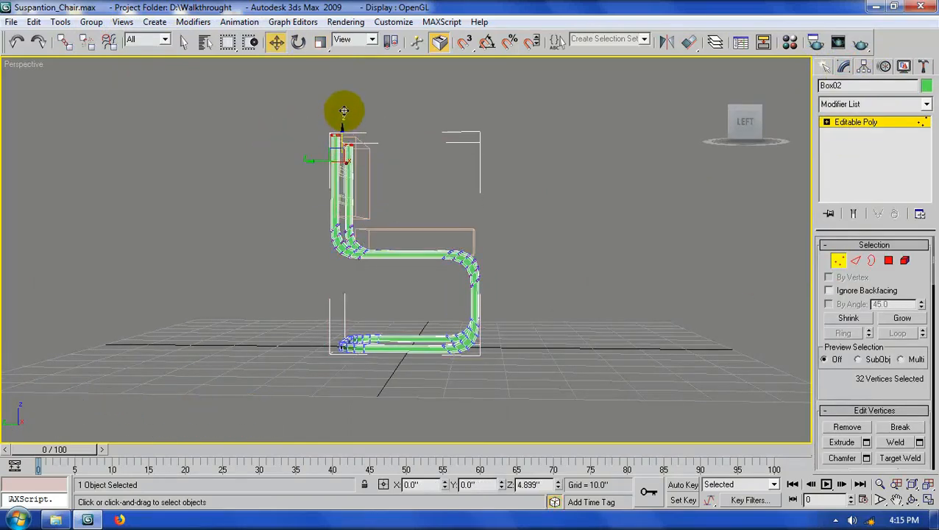
left_click(838, 261)
- Raise the back cushion and both backrest strips to suit the taller posts
left_click(351, 184)
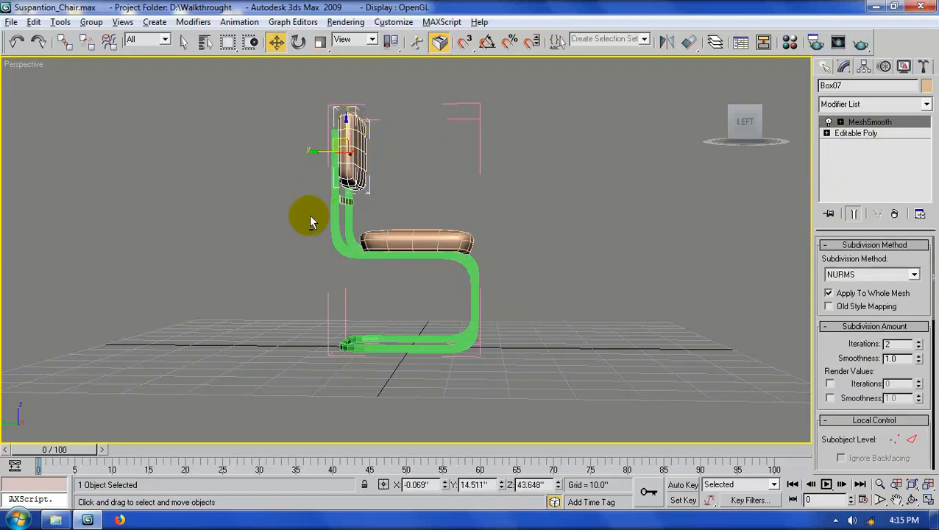
middle_click_drag(310, 221, 405, 216, "alt")
left_click(404, 211)
left_click(400, 172, "ctrl")
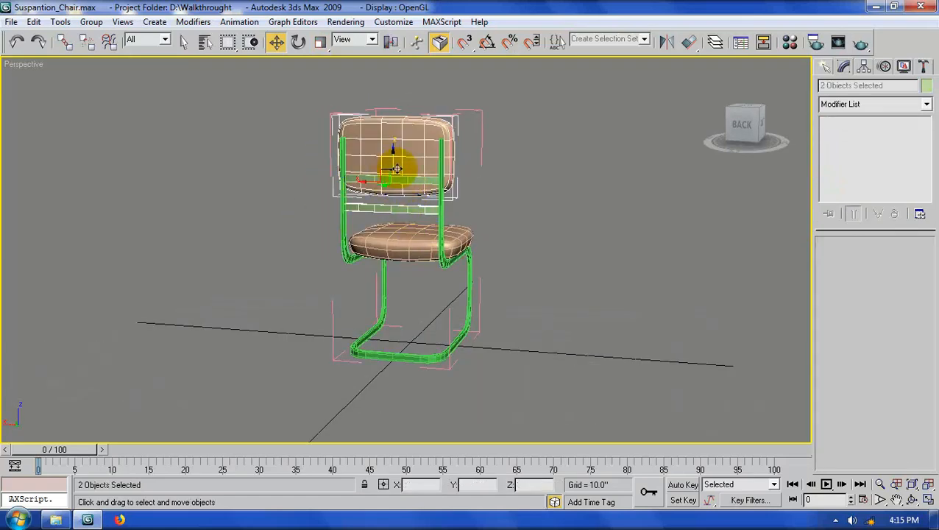
left_click(407, 177, "ctrl")
left_click(408, 181, "ctrl")
left_click(409, 181, "ctrl")
left_click(405, 178, "ctrl")
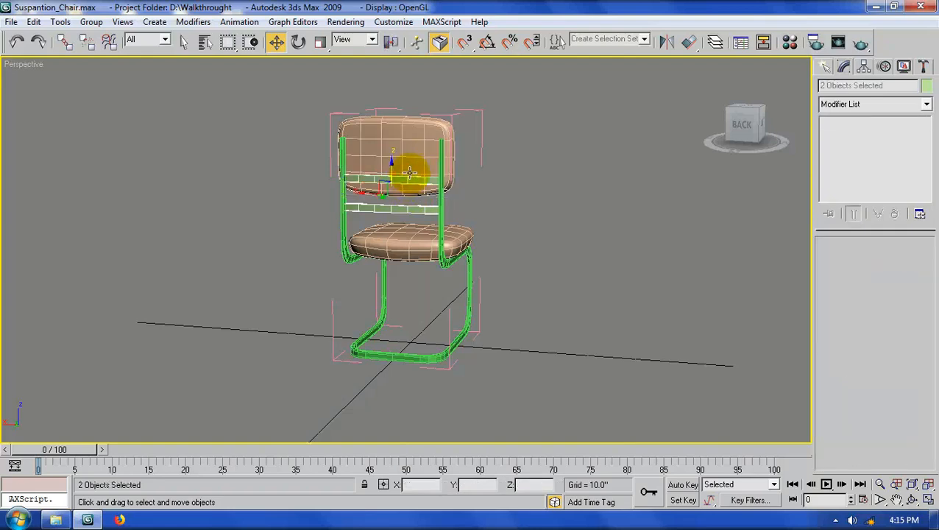
- Lower the back cushion and the lower backrest strip slightly to fine-tune their height on the posts
left_click(388, 126)
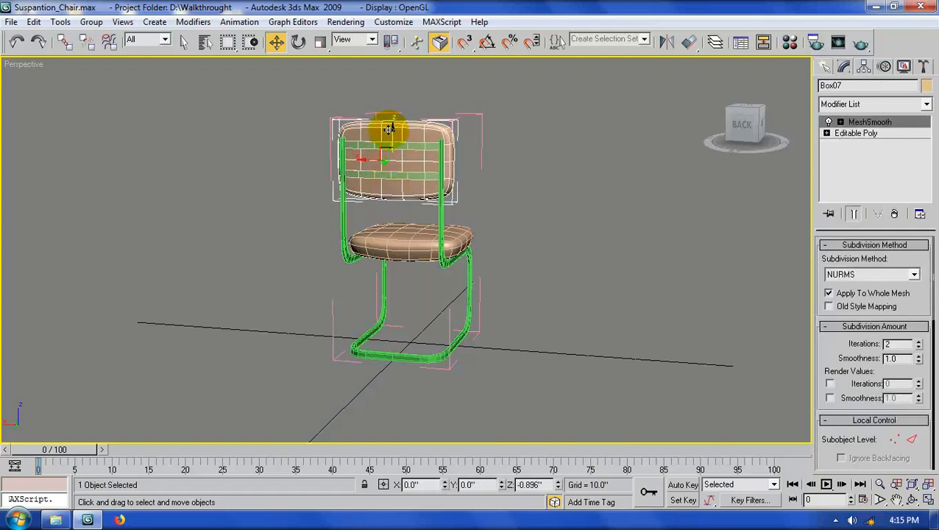
left_click(393, 152)
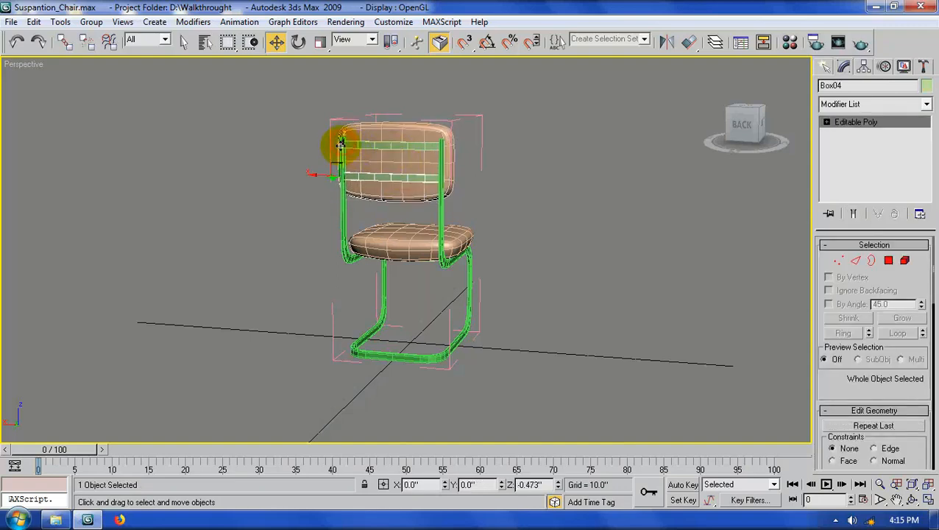
left_click(480, 169)
- Close the chair group again with the seat cushion selected, and view the finished chair
middle_click_drag(480, 170, 374, 250, "alt")
left_click(374, 251)
left_click(91, 21)
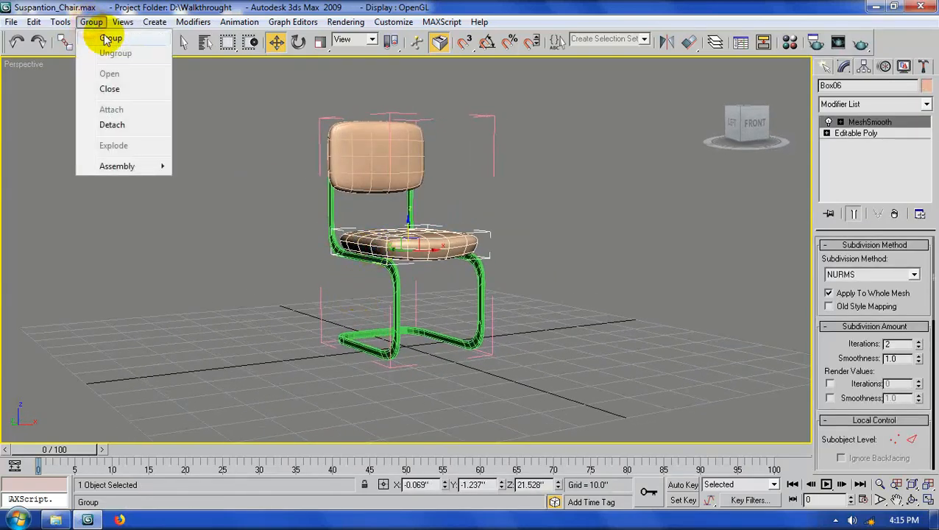
left_click(109, 88)
left_click(432, 295)
middle_click_drag(432, 295, 448, 322, "alt")
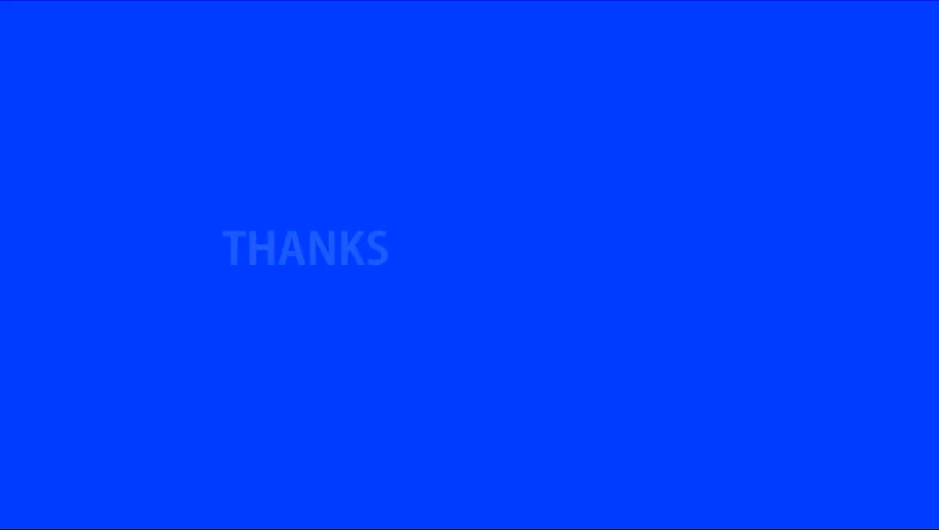